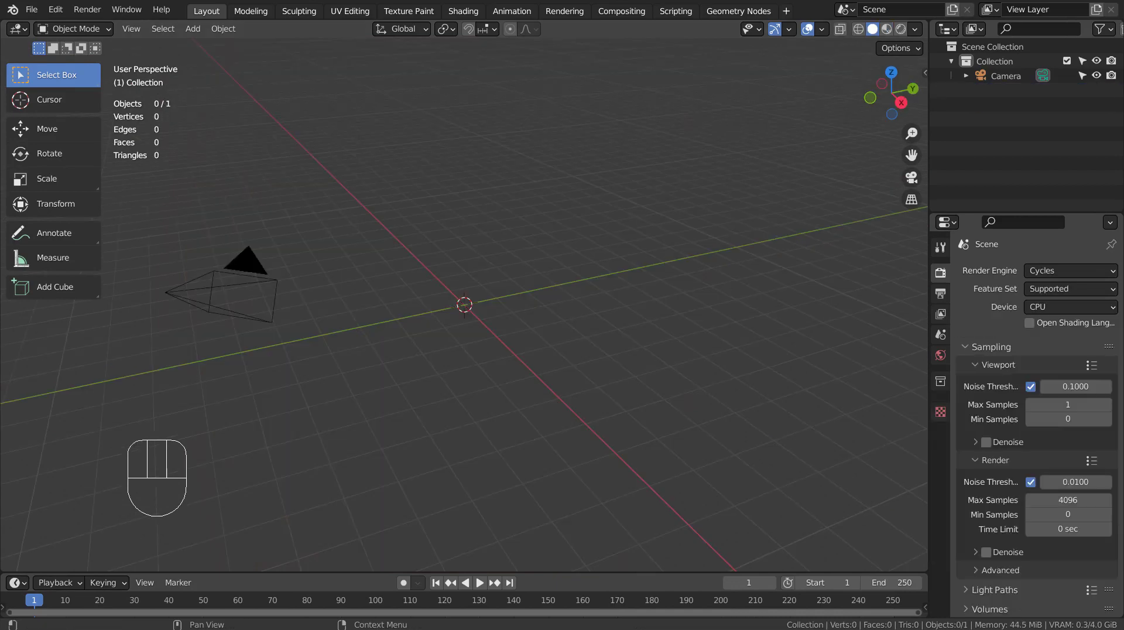
# Add a Z Math Surface mesh from the Mesh > Math Function add menu.
pyautogui.click(316, 125)
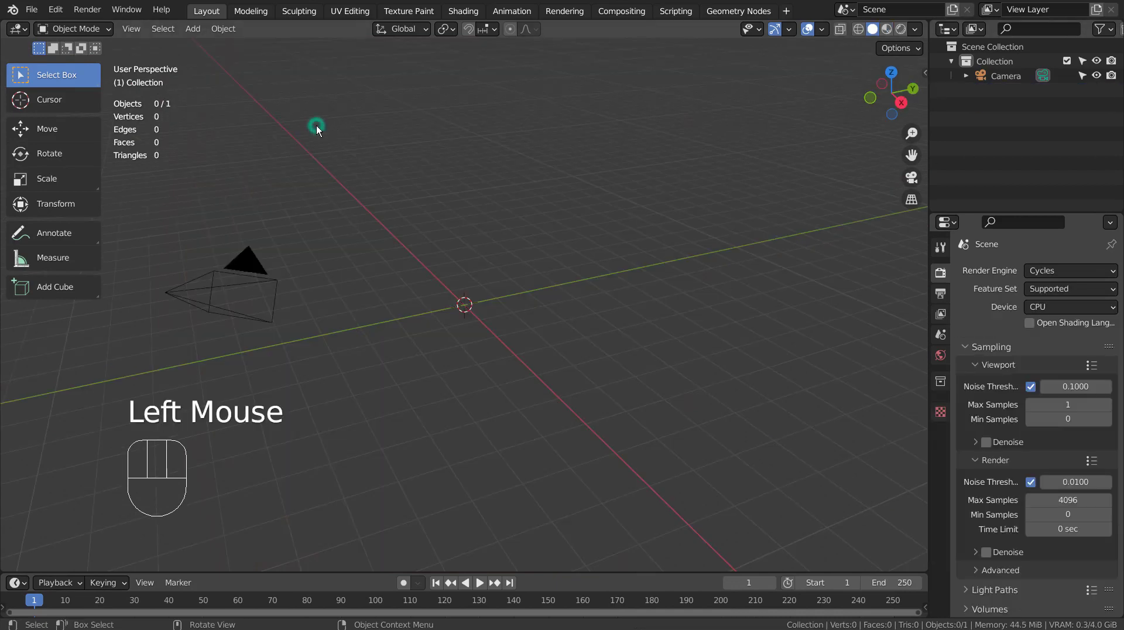
pyautogui.hotkey('shift', 'a')
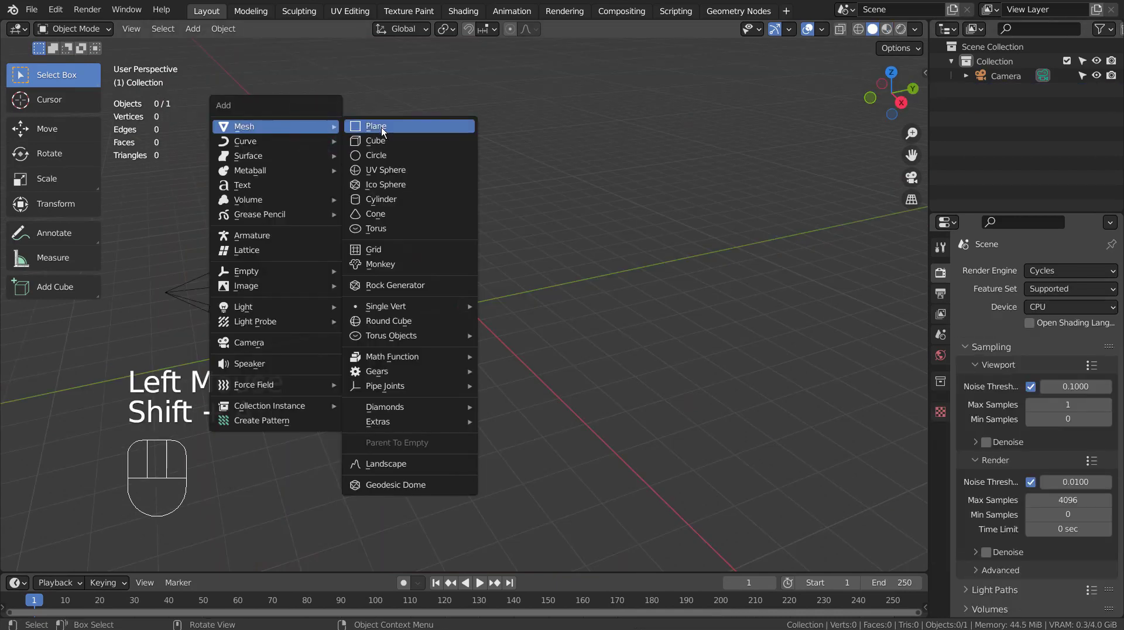
pyautogui.moveTo(406, 361)
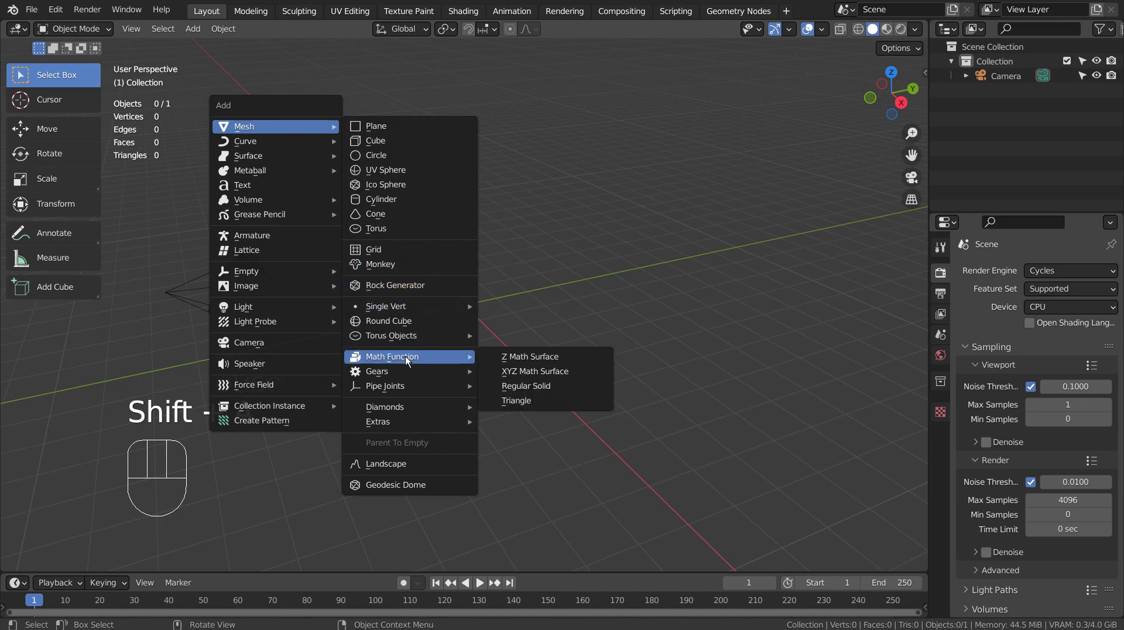
pyautogui.click(583, 357)
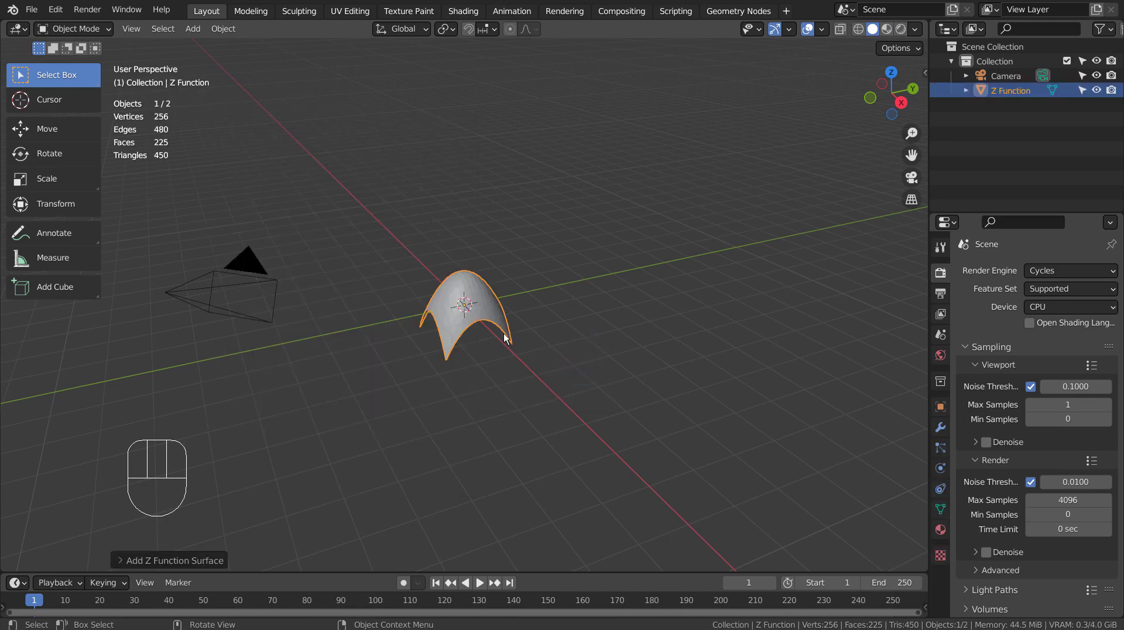
# Expand the surface's redo panel: equation 1 - (x**2 + y**2), 16×16 subdivisions, 2 m size.
pyautogui.scroll(4, 506, 339)
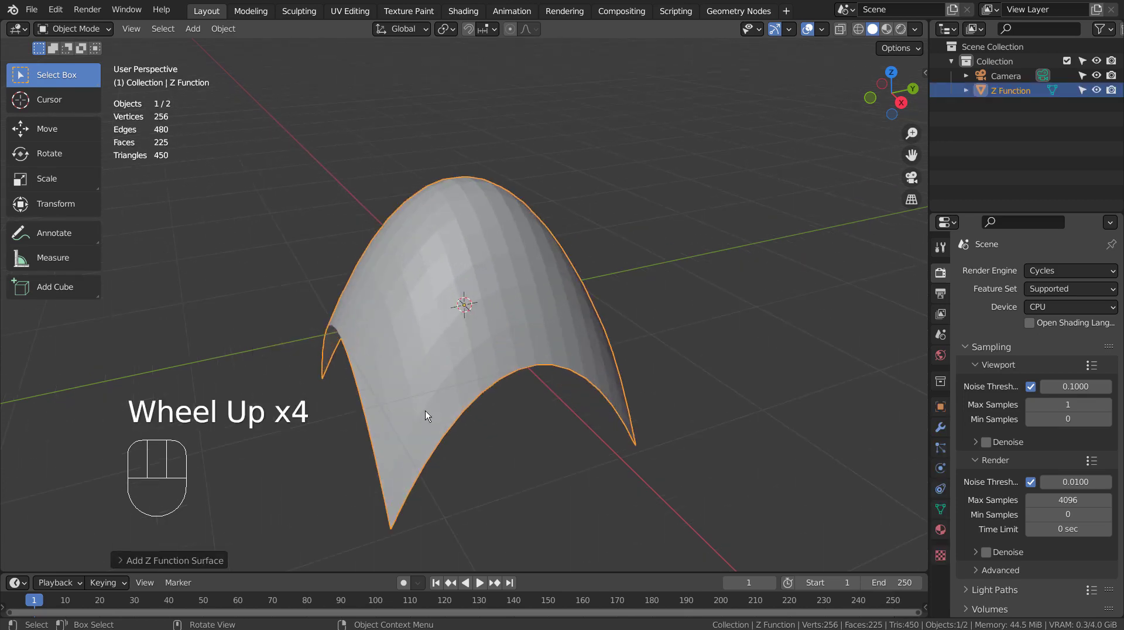
pyautogui.moveTo(425, 410); pyautogui.dragTo(405, 399, button='middle')
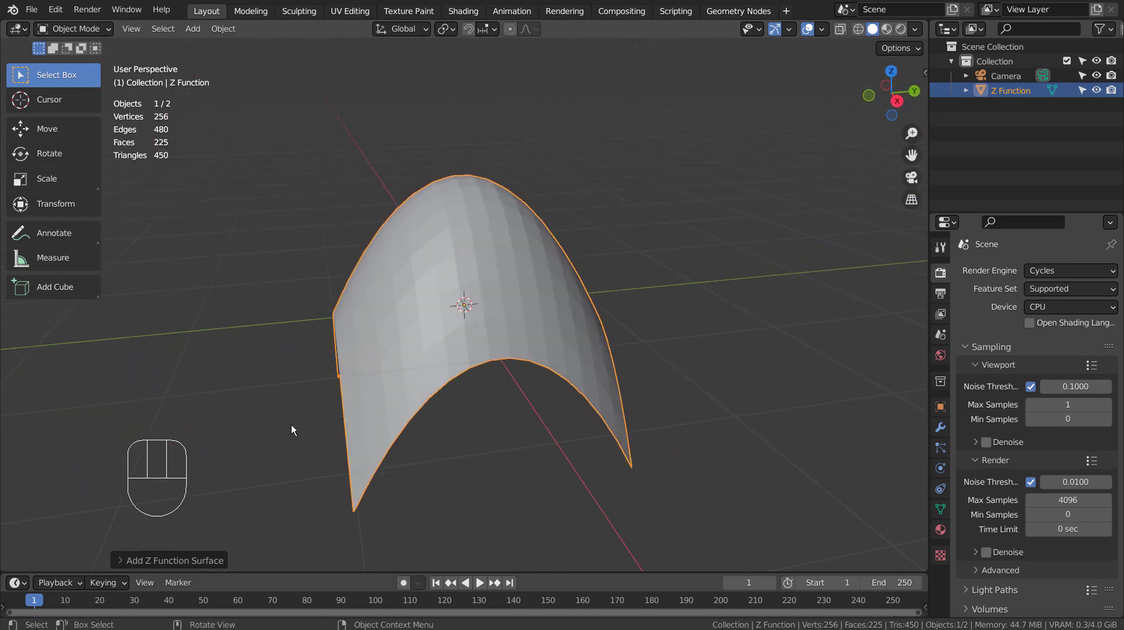
pyautogui.click(136, 560)
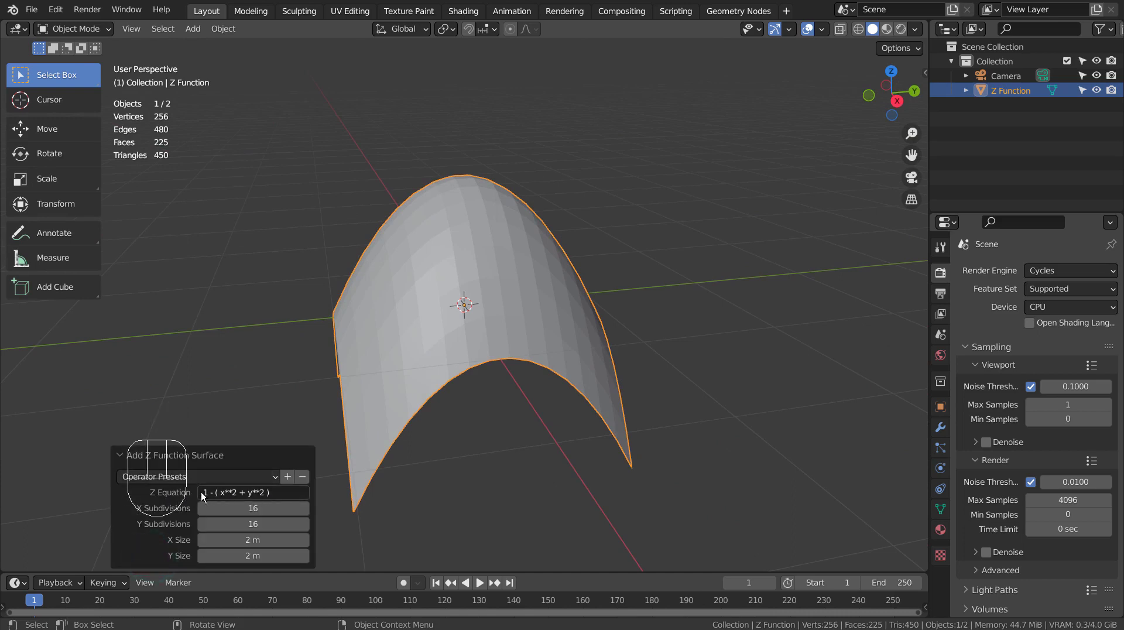
# Change the Z equation's x and y exponents from 2 to 3, giving 1 - (x**3 + y**3).
pyautogui.click(283, 491)
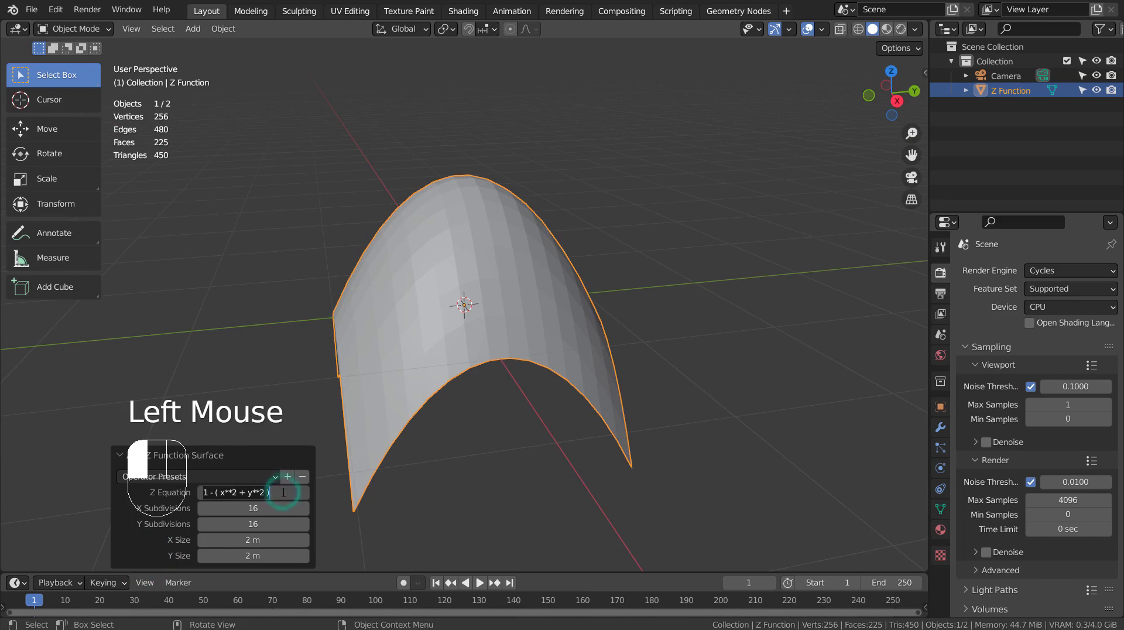
pyautogui.click(238, 492)
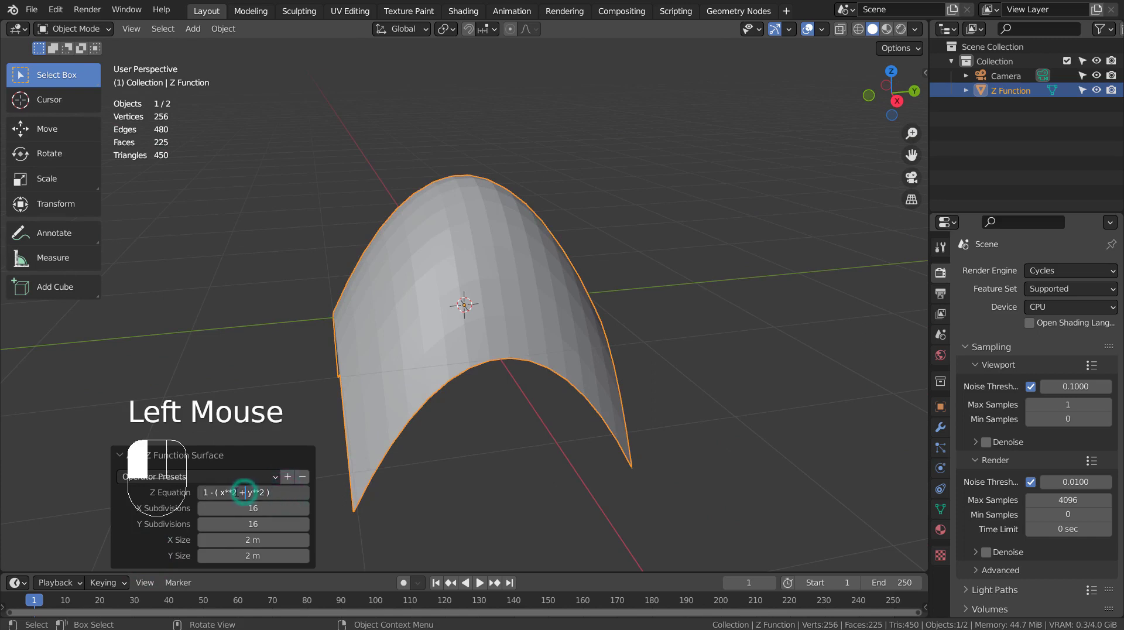
pyautogui.press('BackSpace')
pyautogui.write('3')
pyautogui.press('Return')
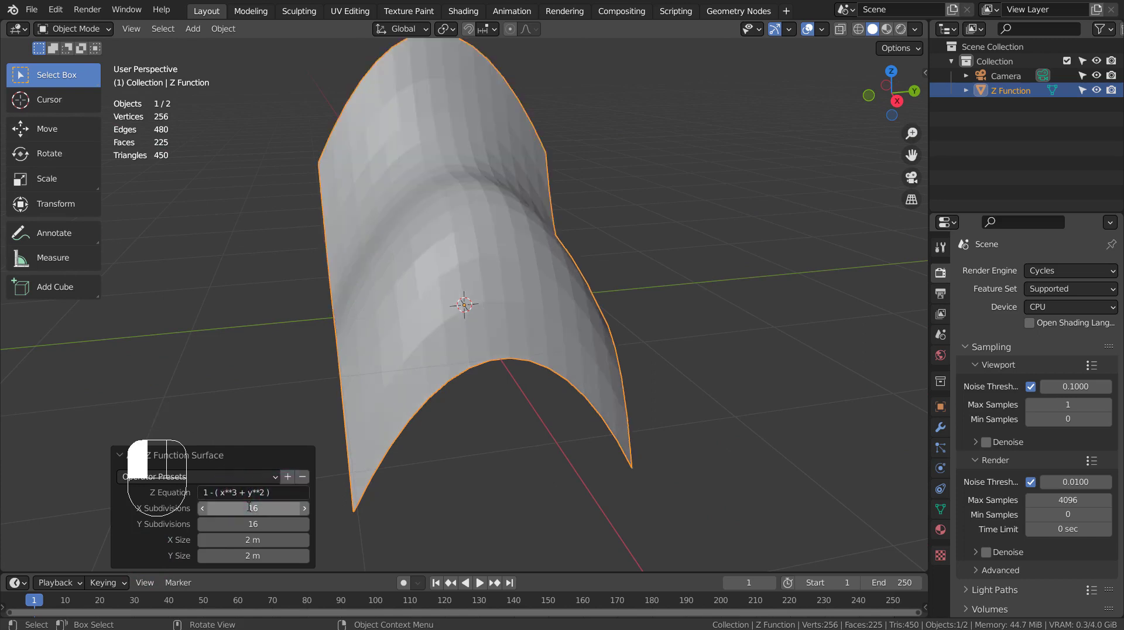
pyautogui.moveTo(326, 349); pyautogui.dragTo(311, 421, button='middle')
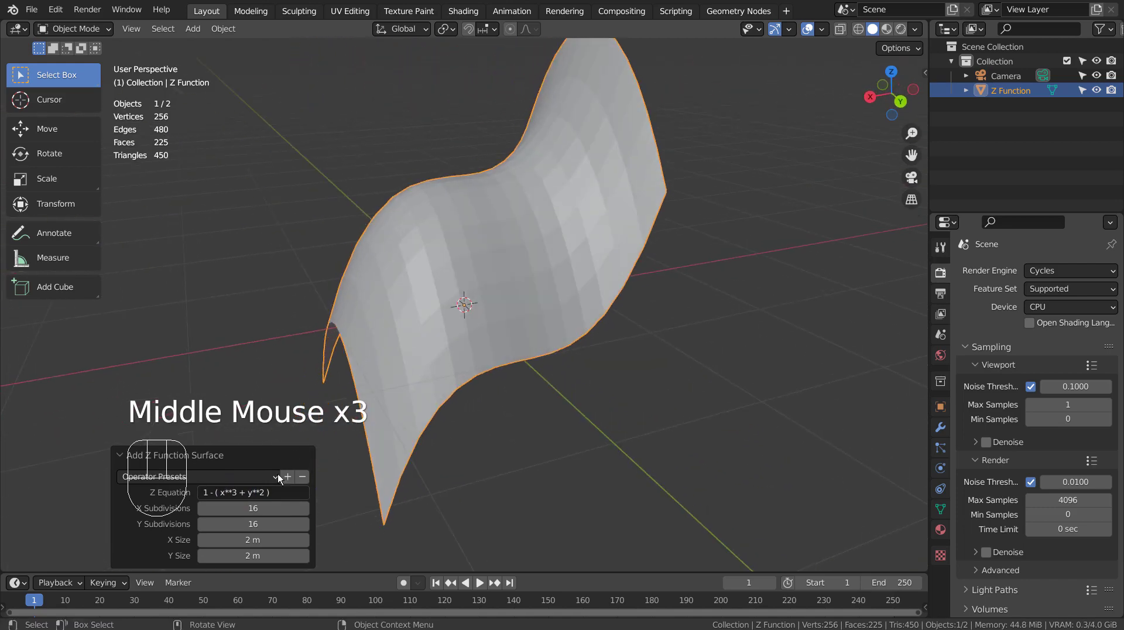
pyautogui.click(259, 493)
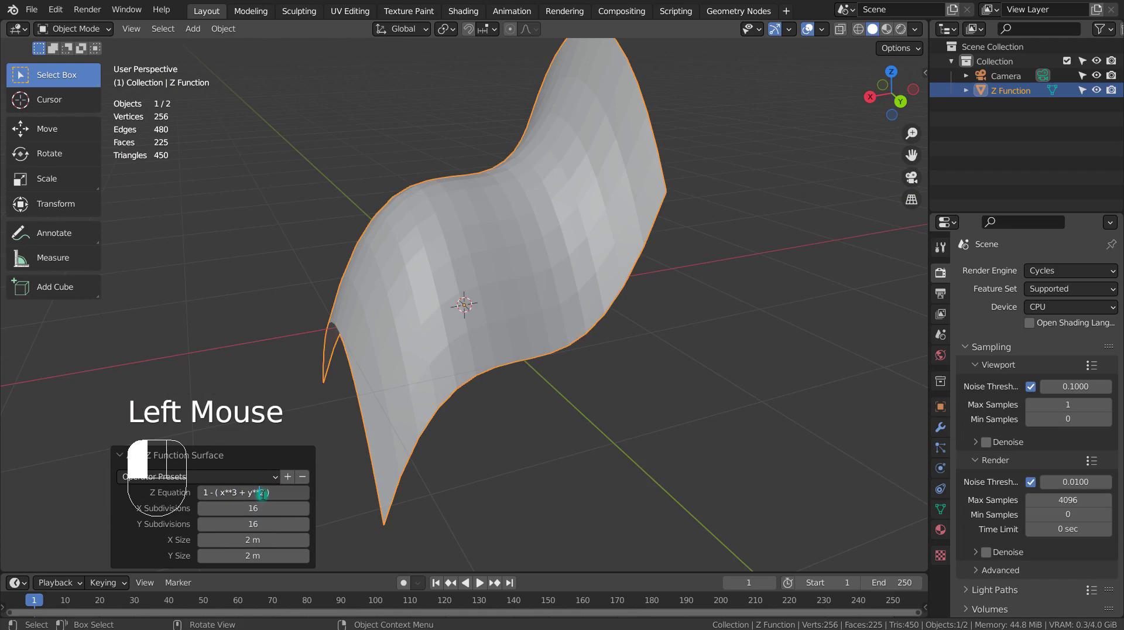
pyautogui.press('Return')
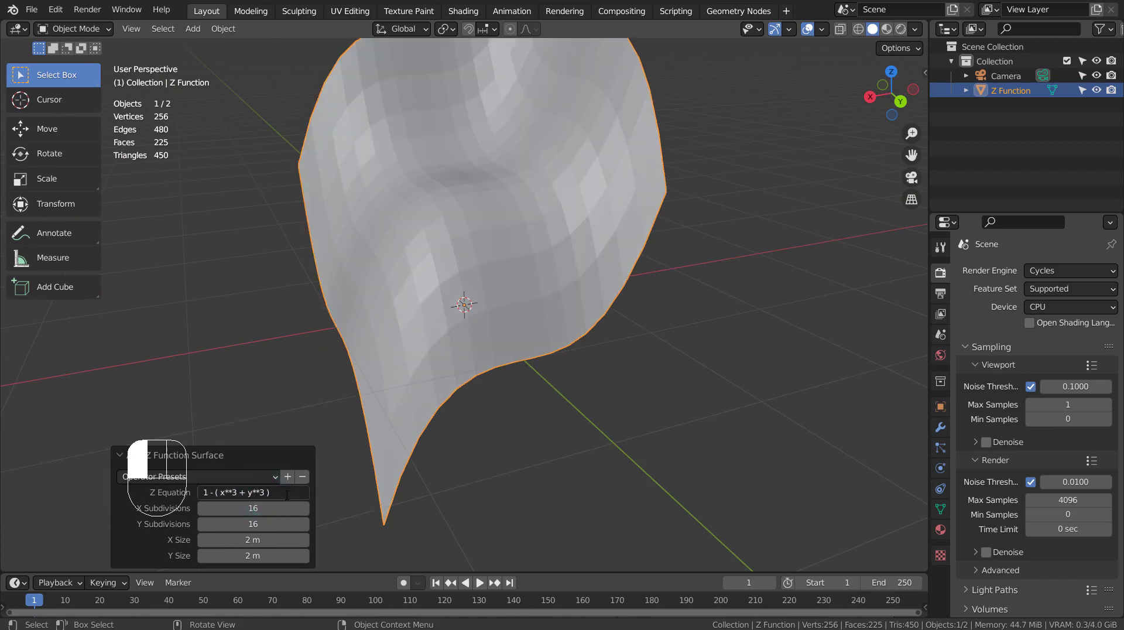
pyautogui.moveTo(285, 305); pyautogui.dragTo(254, 290, button='middle')
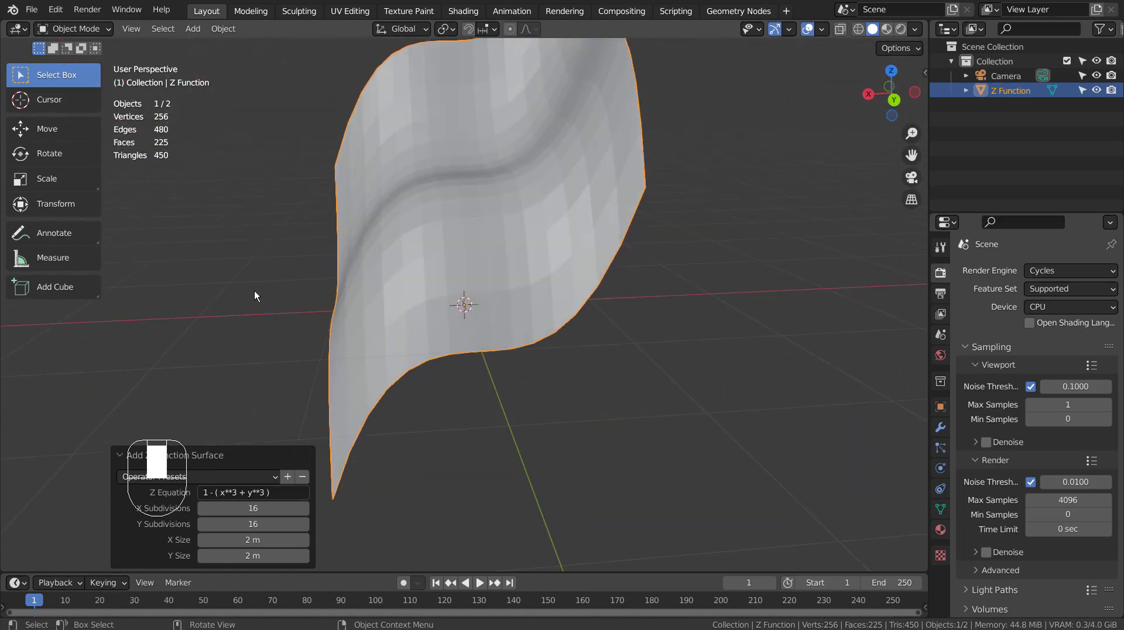
# Set the surface's X size to 3 m and add a level-3 subdivision with Ctrl+3.
pyautogui.click(265, 475)
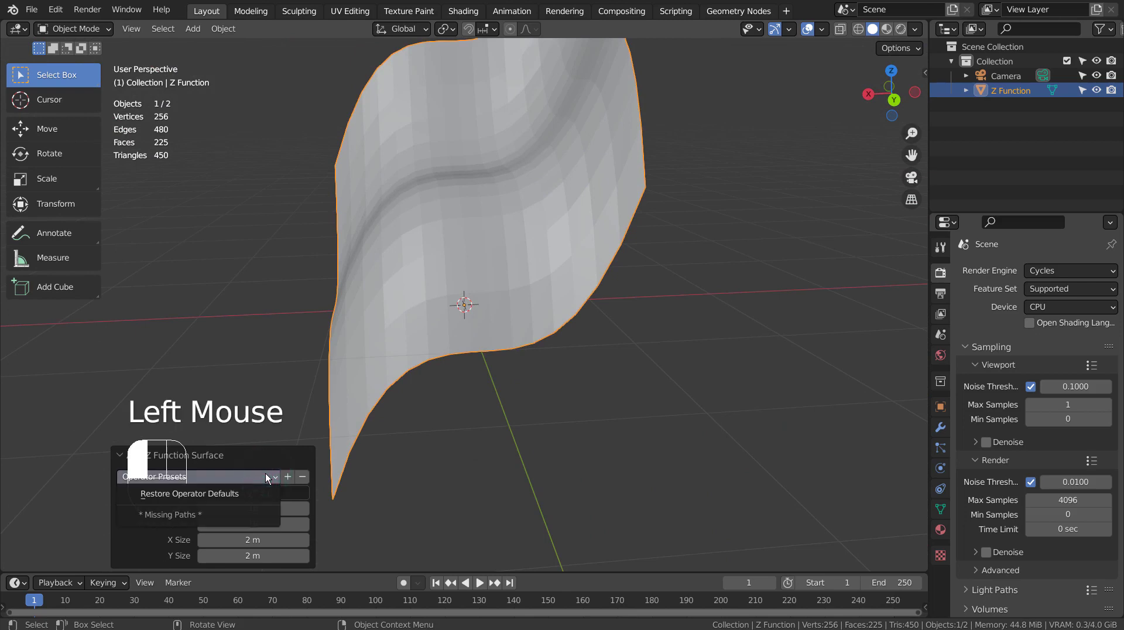
pyautogui.click(230, 455)
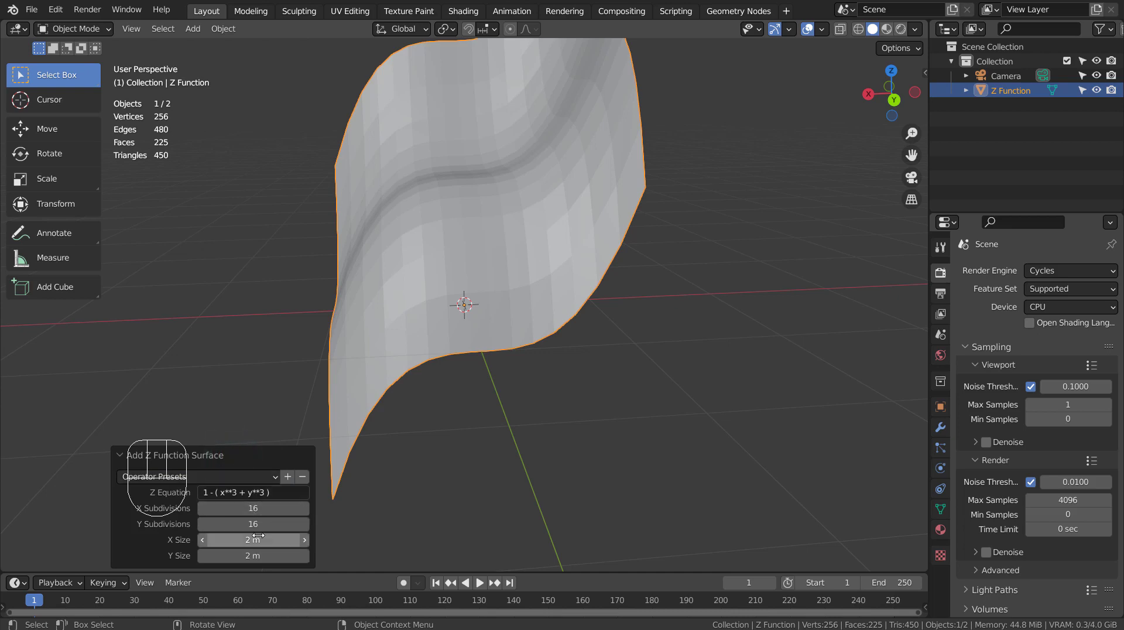
pyautogui.moveTo(252, 539); pyautogui.dragTo(259, 537)
pyautogui.scroll(-3, 453, 377)
pyautogui.moveTo(456, 376); pyautogui.dragTo(518, 360, button='middle')
pyautogui.hotkey('ctrl', '3')
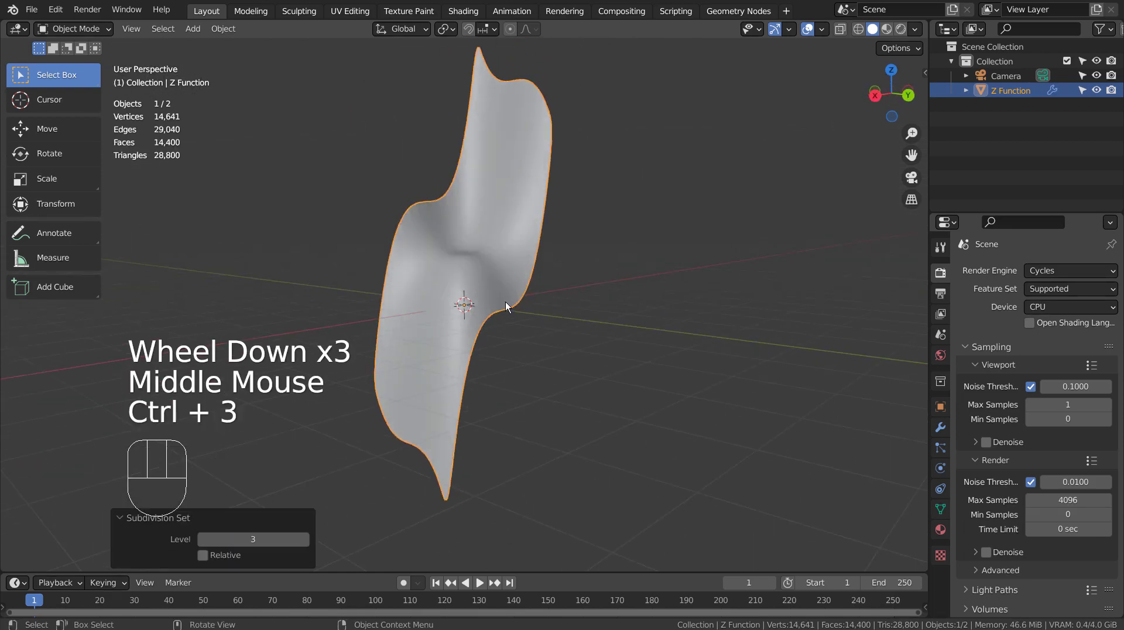
pyautogui.moveTo(505, 301); pyautogui.dragTo(428, 322, button='middle')
# Delete the Z Function surface and add an XYZ Math Surface in its place.
pyautogui.press('x')
pyautogui.click(460, 290)
pyautogui.hotkey('shift', 'a')
pyautogui.moveTo(437, 316)
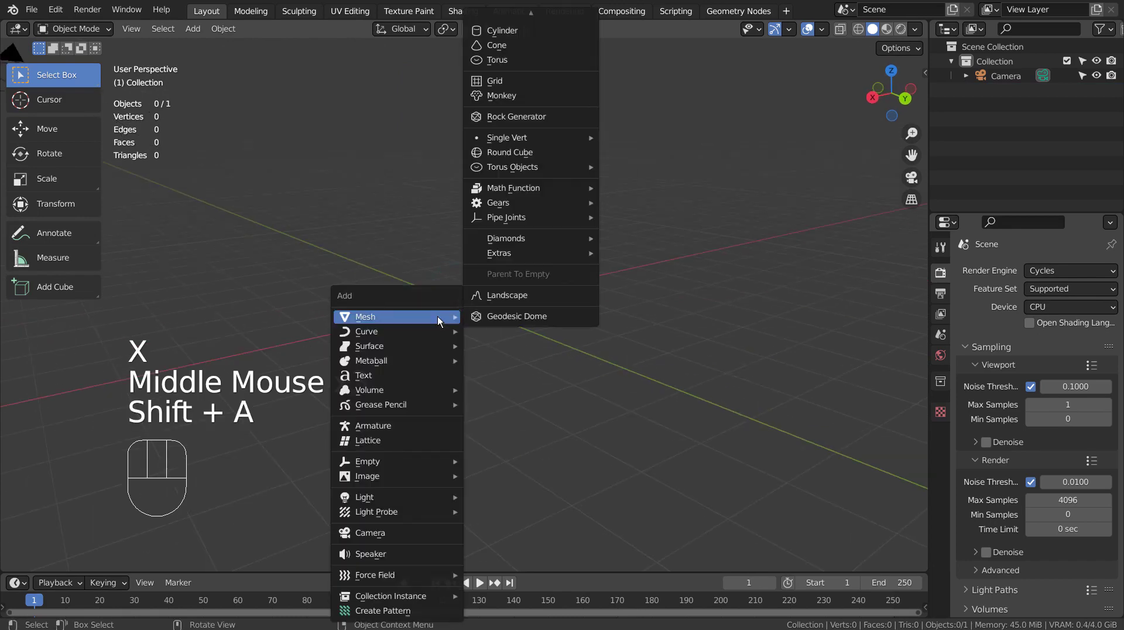
pyautogui.moveTo(527, 187)
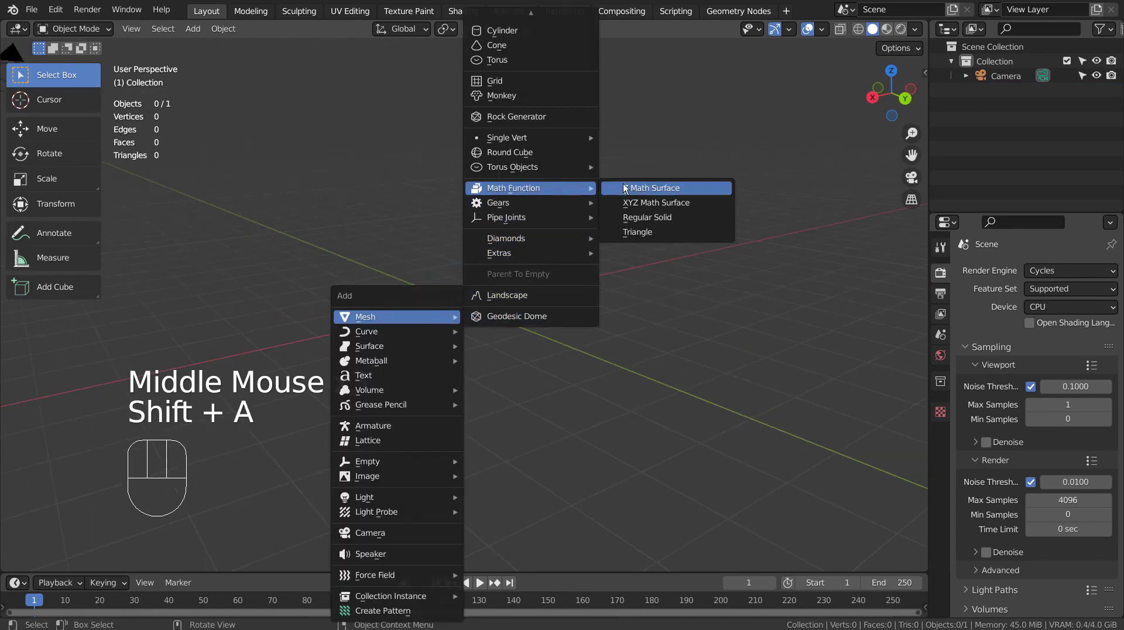
pyautogui.click(717, 203)
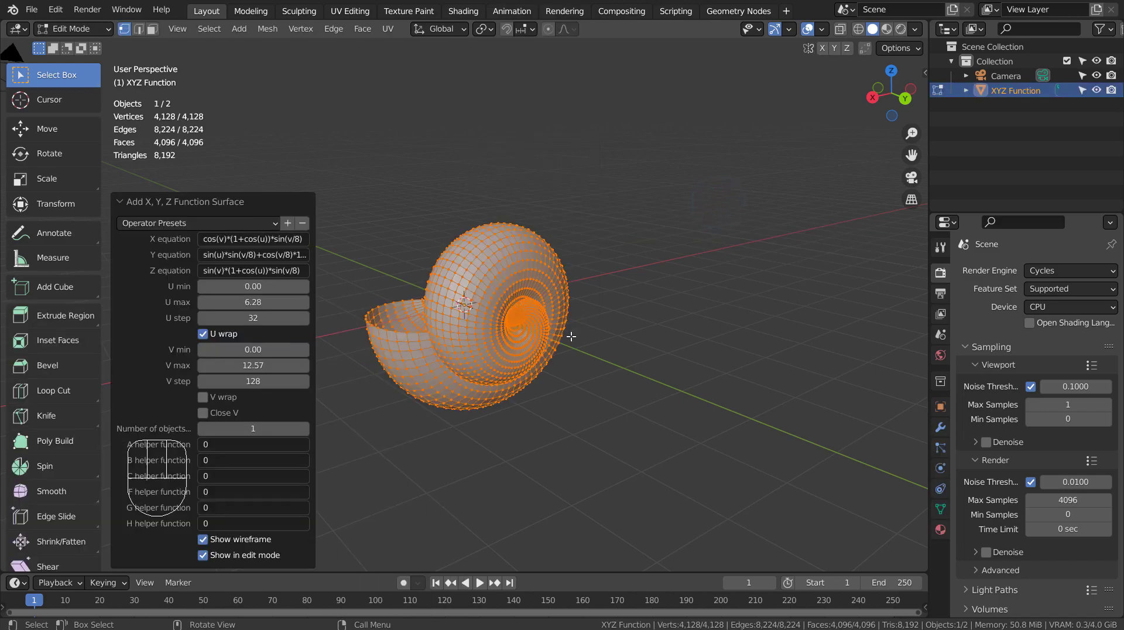
pyautogui.scroll(2, 572, 336)
pyautogui.moveTo(572, 336); pyautogui.dragTo(491, 363, button='middle')
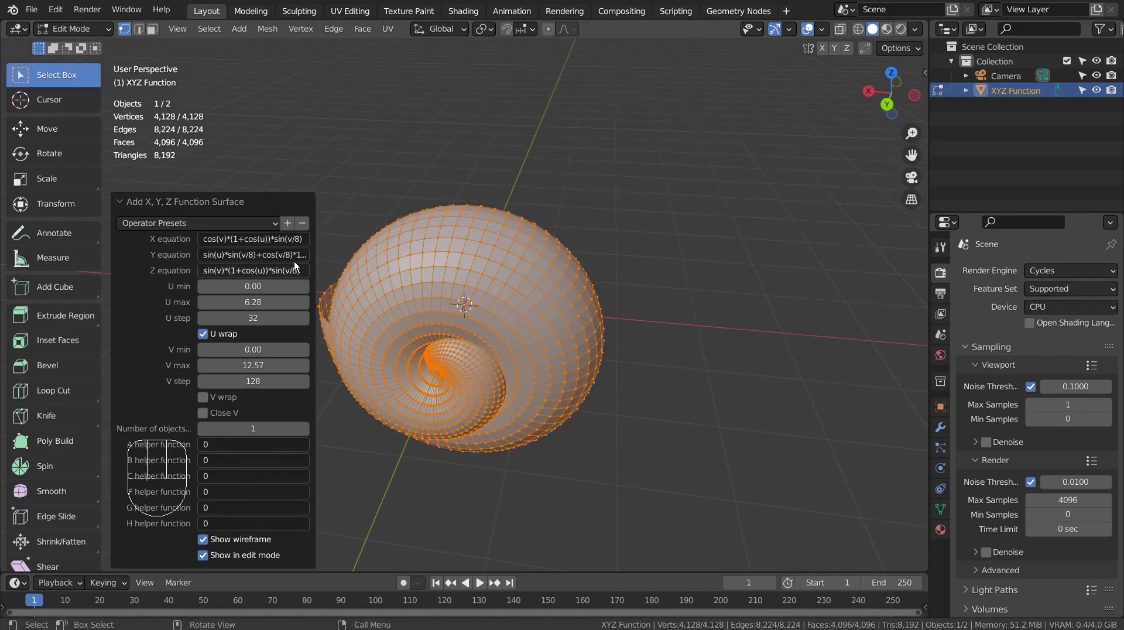
# Append *2 to the XYZ surface's X equation to widen the shell.
pyautogui.click(237, 235)
pyautogui.click(263, 239)
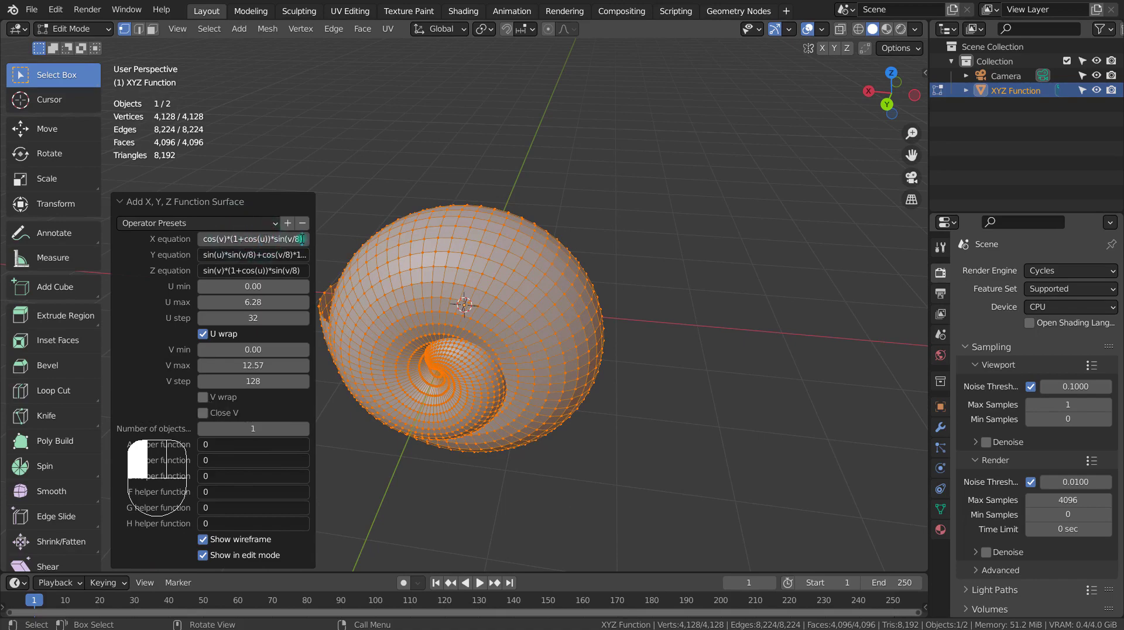
pyautogui.write('*2')
pyautogui.press('Return')
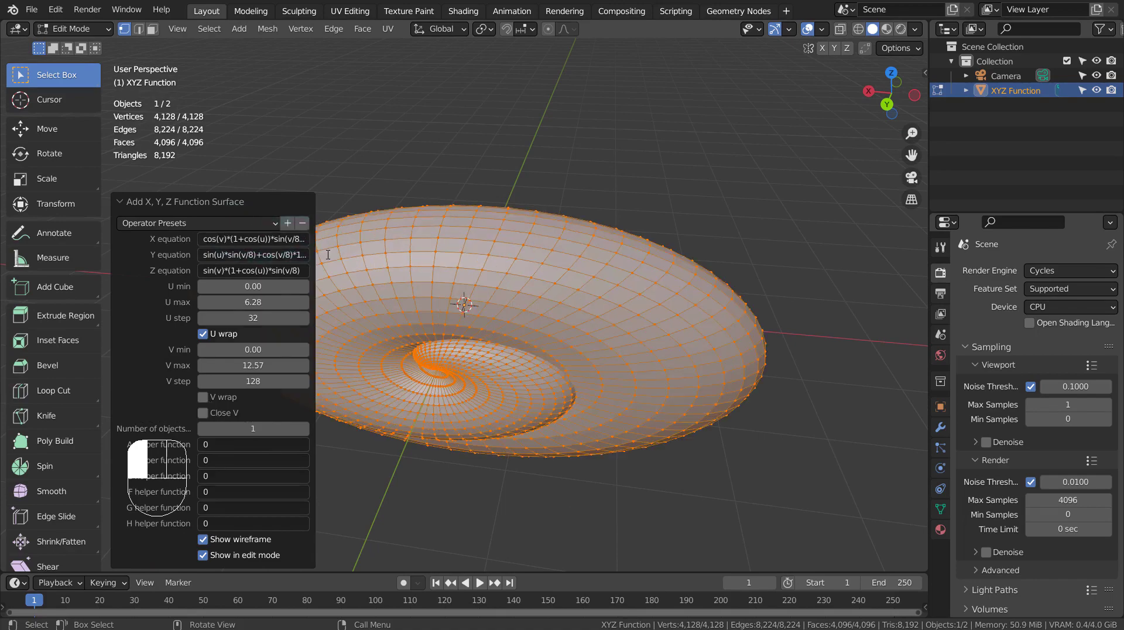
pyautogui.moveTo(548, 366); pyautogui.dragTo(520, 374, button='middle')
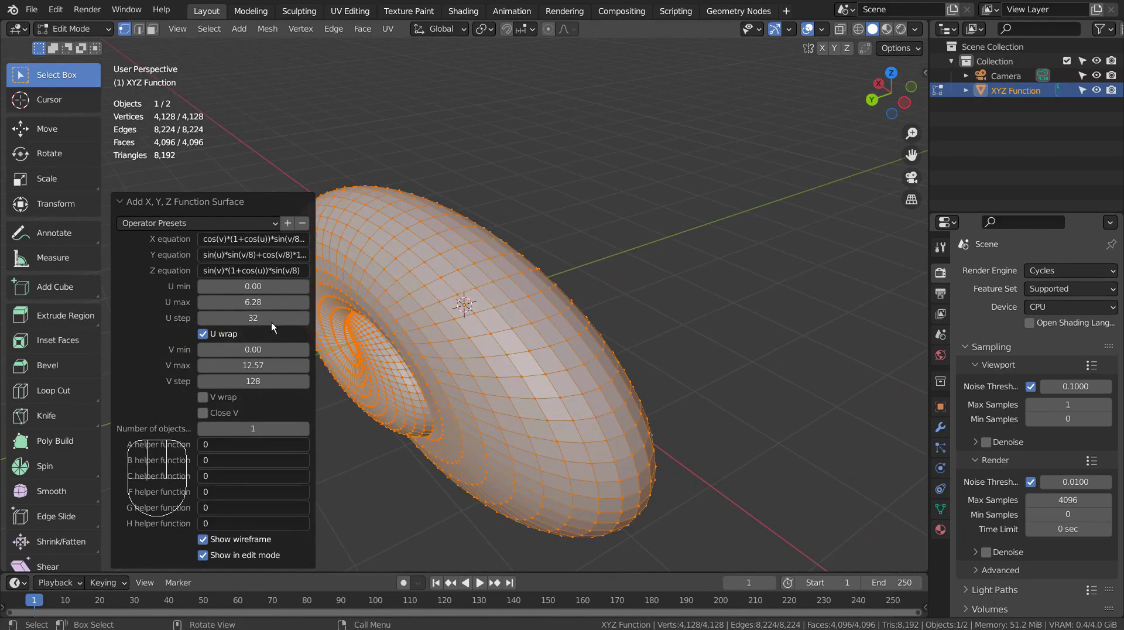
# Apply the bonbon surface preset and frame the resulting three-lobe mesh.
pyautogui.click(208, 227)
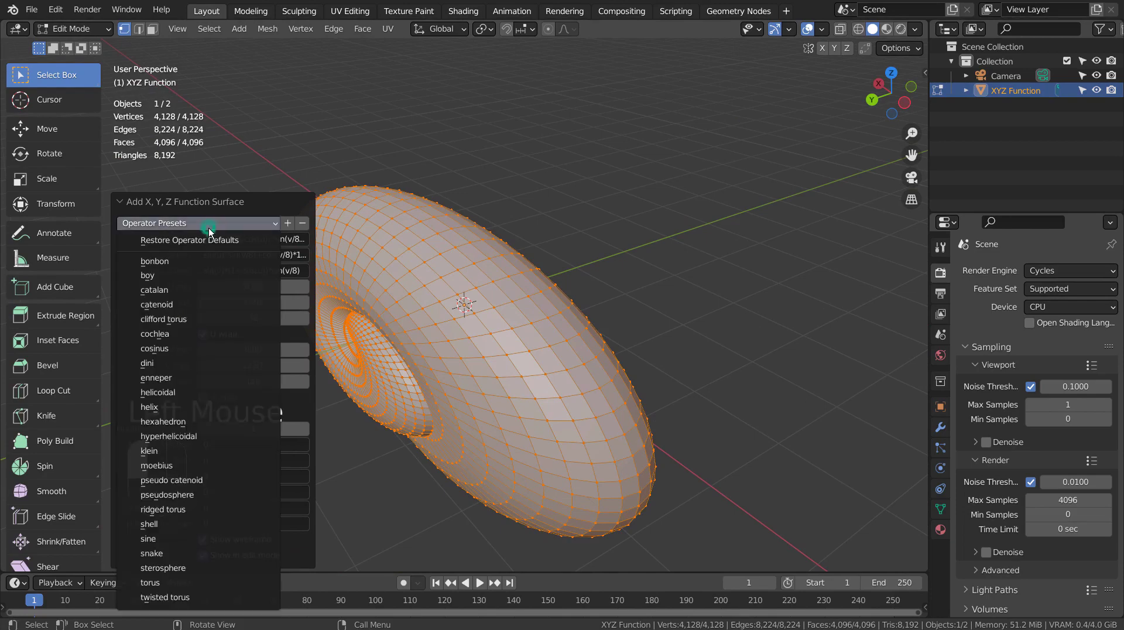
pyautogui.click(206, 267)
pyautogui.scroll(-2, 418, 340)
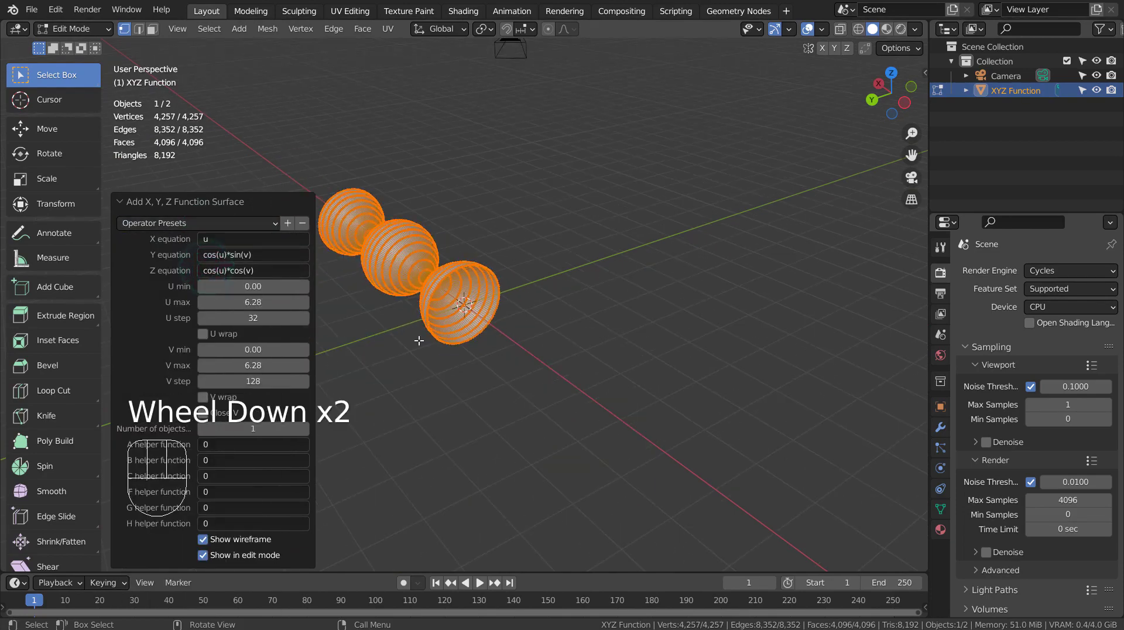
pyautogui.keyDown('shift'); pyautogui.moveTo(419, 340); pyautogui.dragTo(261, 244, button='middle'); pyautogui.keyUp('shift')
pyautogui.press('KP_Decimal')
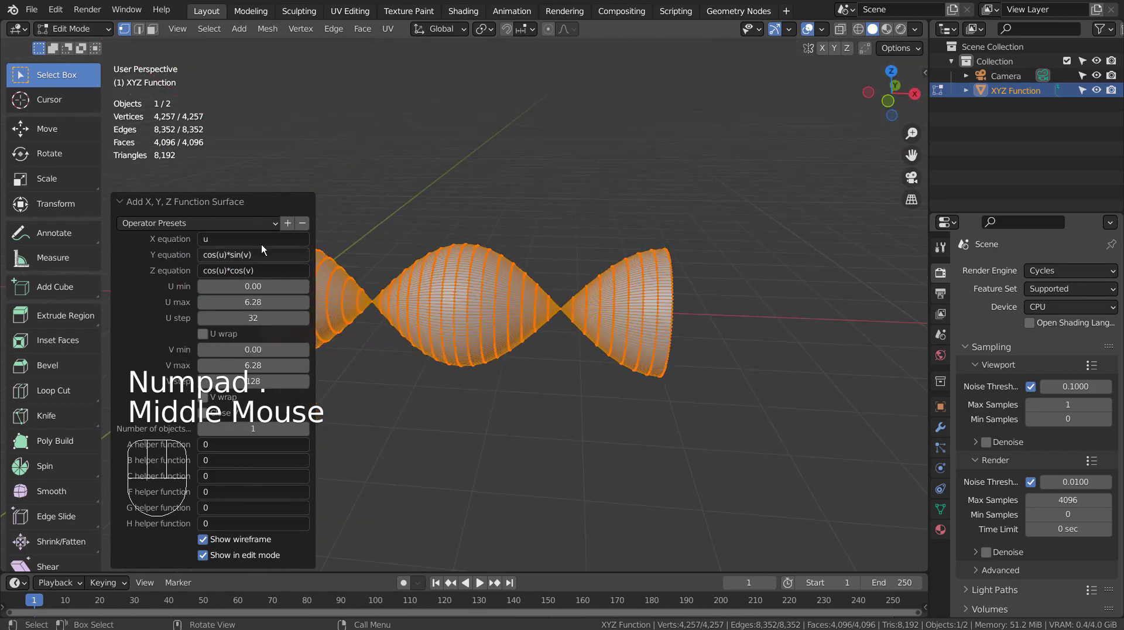
# Switch to the boy surface preset and view it from above.
pyautogui.click(238, 224)
pyautogui.click(229, 267)
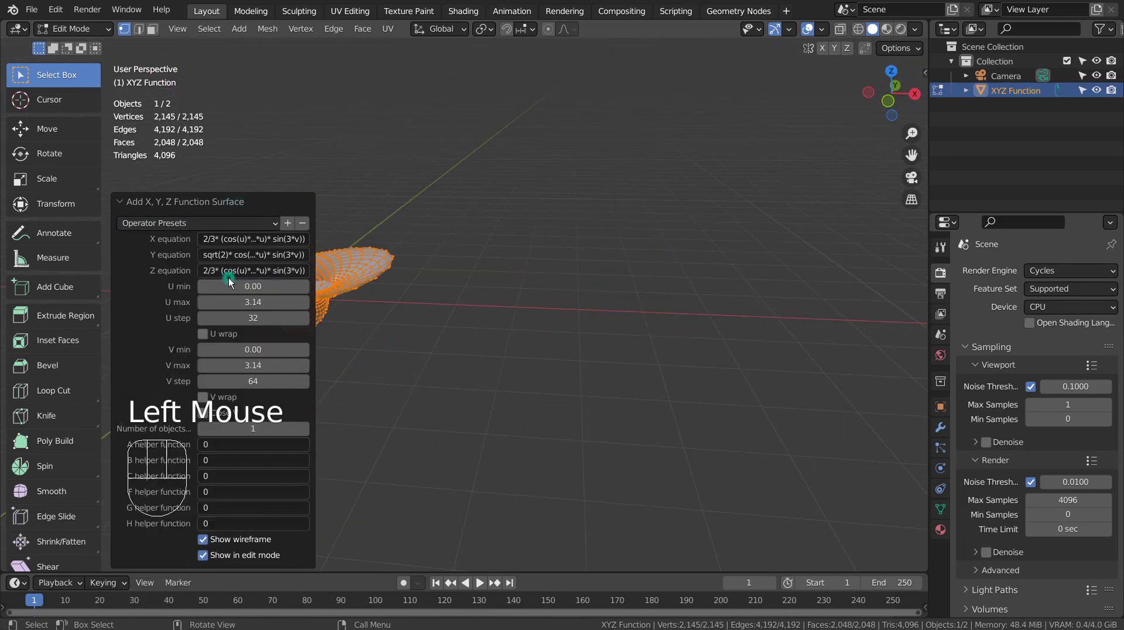
pyautogui.keyDown('shift'); pyautogui.moveTo(358, 312); pyautogui.dragTo(420, 331, button='middle'); pyautogui.keyUp('shift')
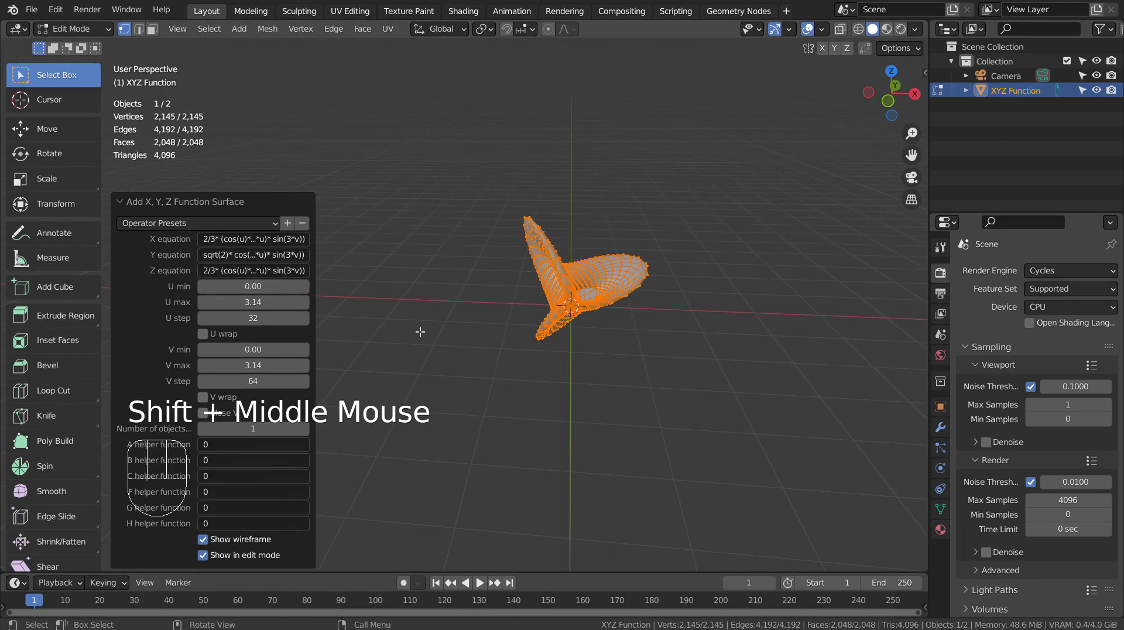
pyautogui.moveTo(453, 365); pyautogui.dragTo(264, 234, button='middle')
# Try the catalan surface preset and orbit around the wavy sheet.
pyautogui.click(208, 223)
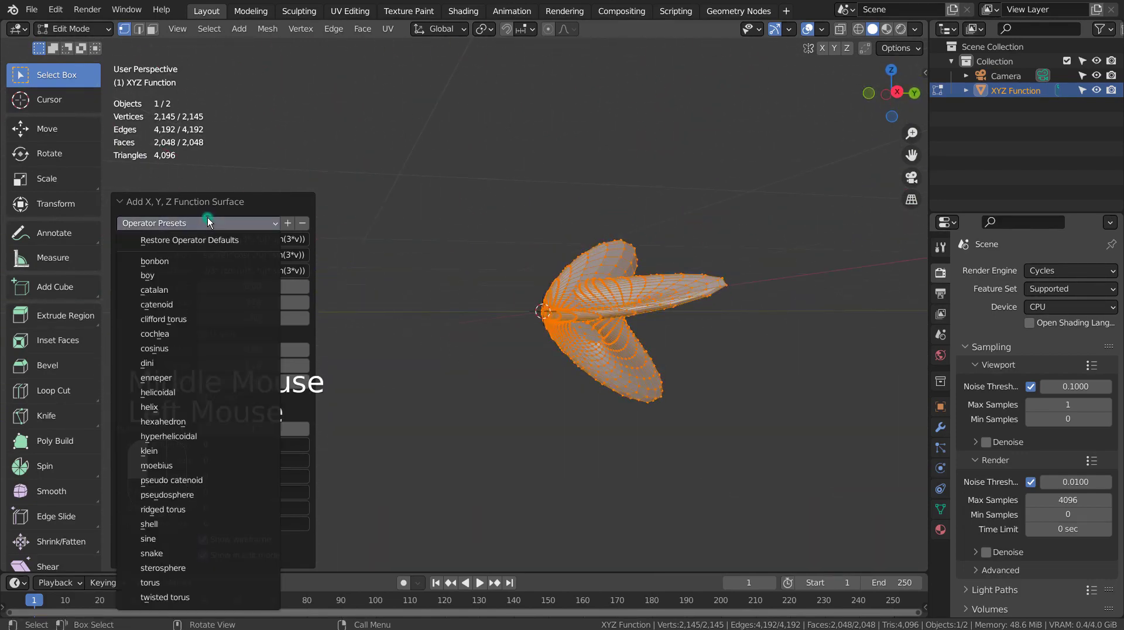
pyautogui.click(208, 289)
pyautogui.scroll(-2, 588, 346)
pyautogui.scroll(-1, 588, 345)
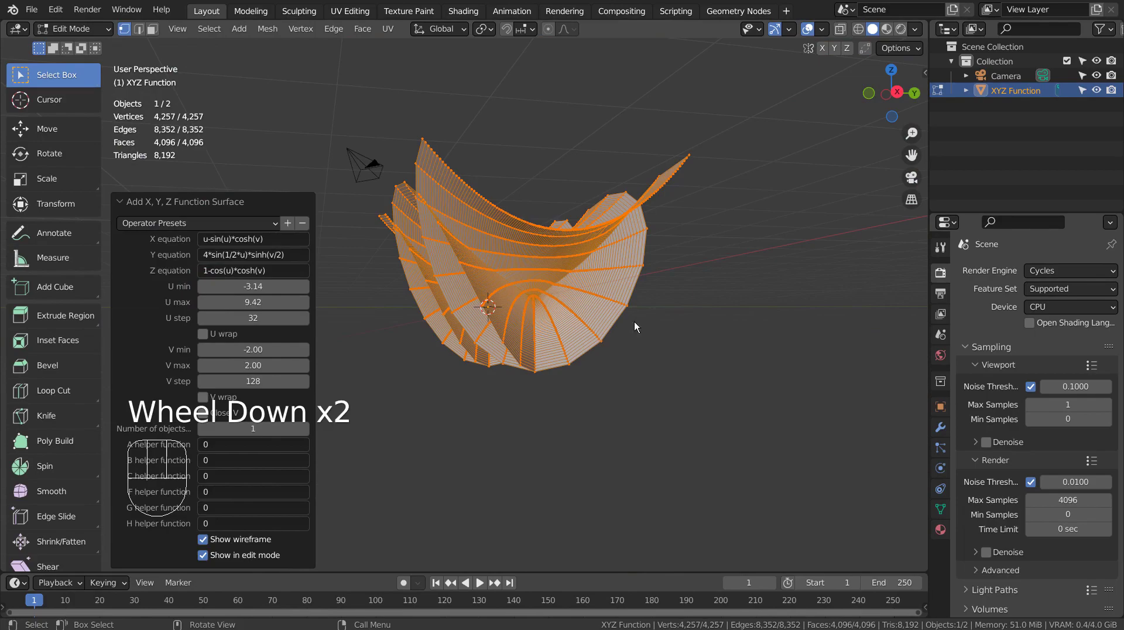
pyautogui.moveTo(634, 322); pyautogui.dragTo(787, 403, button='middle')
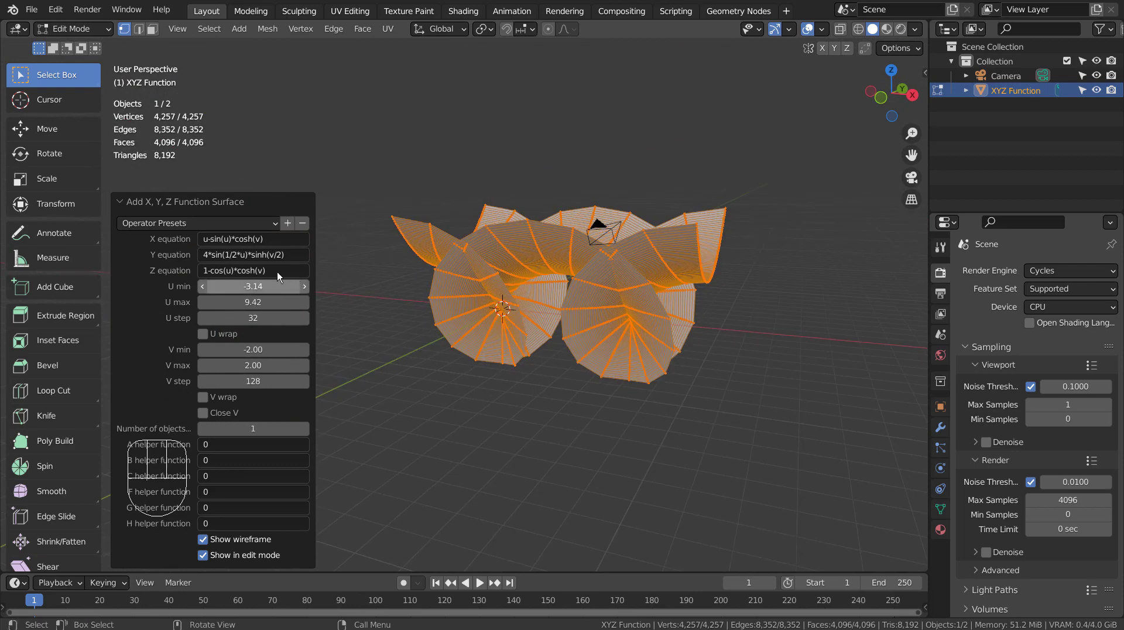
pyautogui.click(251, 222)
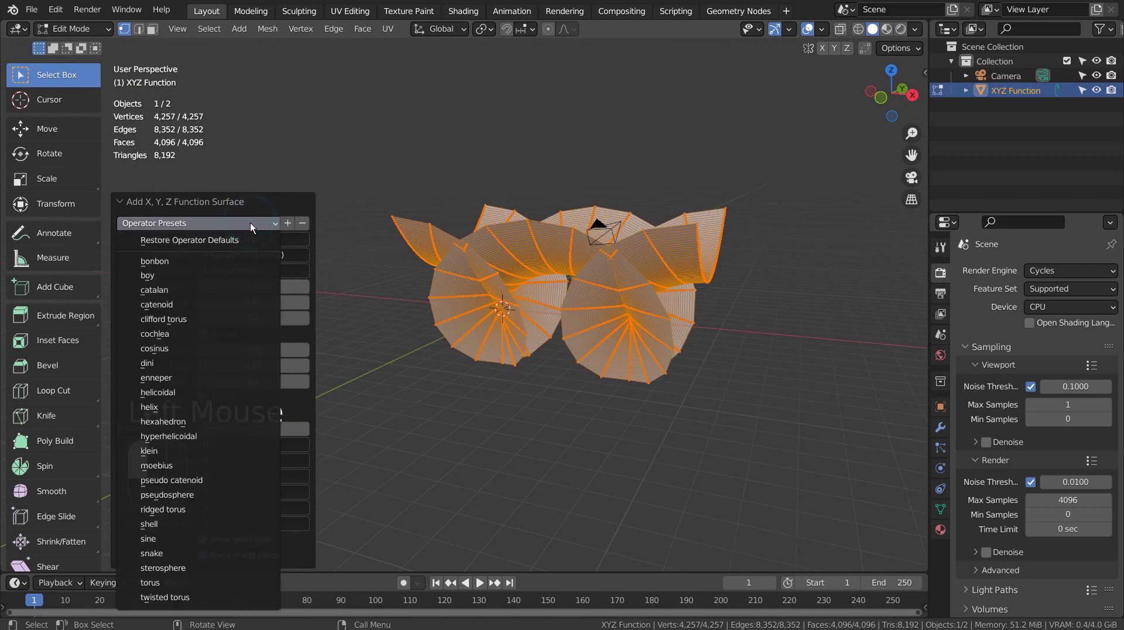
# Apply the moebius preset to turn the surface into a Möbius strip.
pyautogui.click(244, 463)
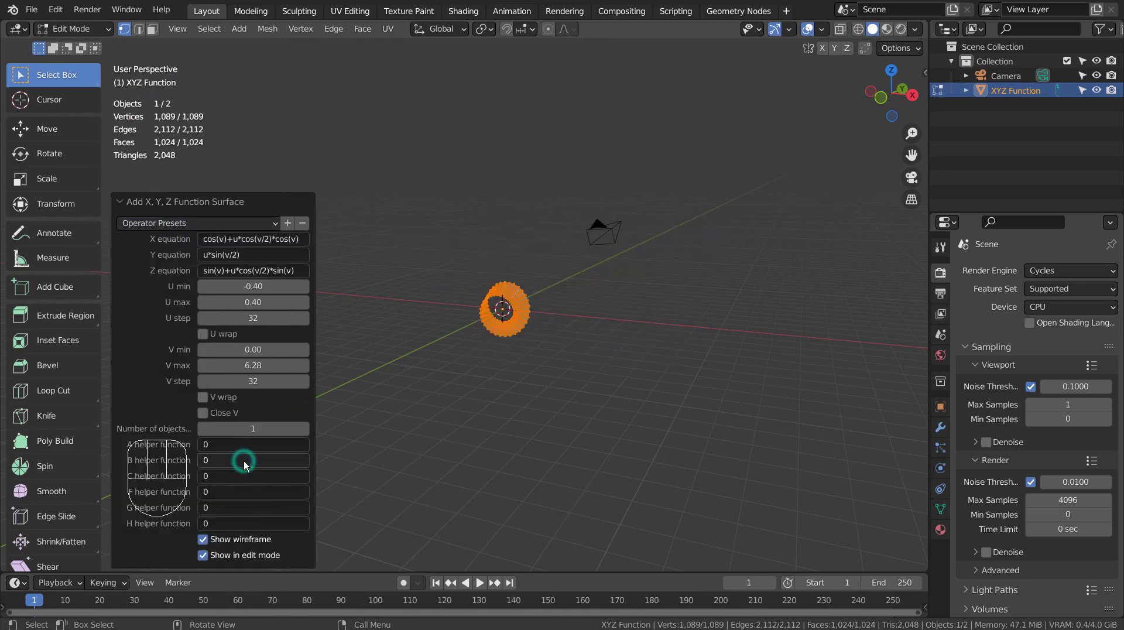
pyautogui.scroll(3, 593, 302)
pyautogui.scroll(2, 592, 301)
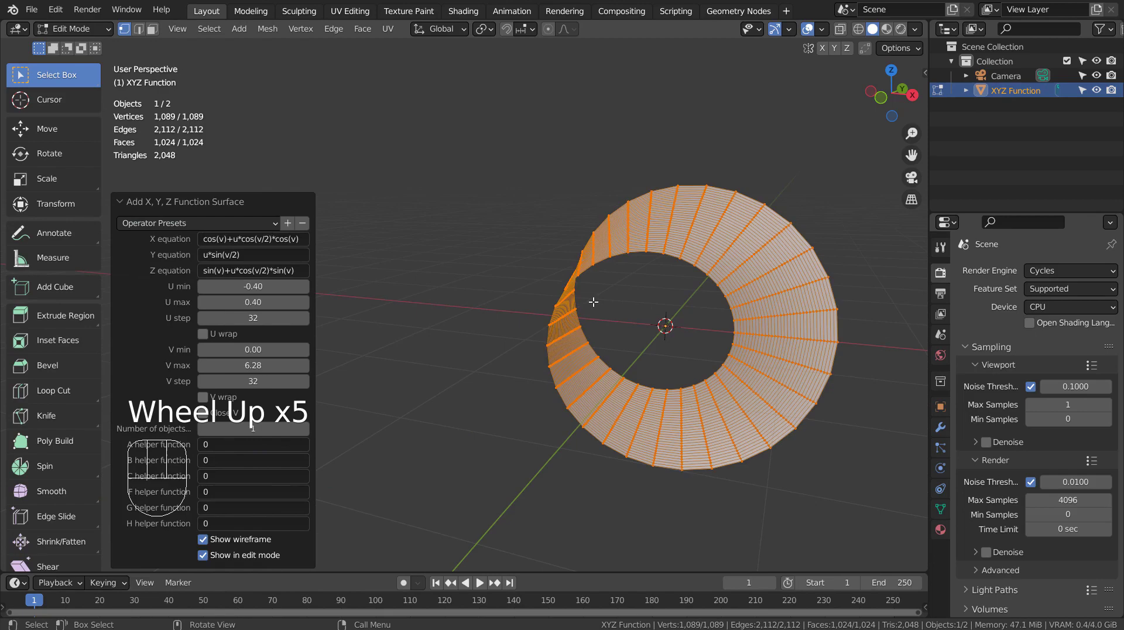
# Add level-3 subdivision to the strip in Object Mode and frame it in view.
pyautogui.press('Tab')
pyautogui.hotkey('ctrl', '3')
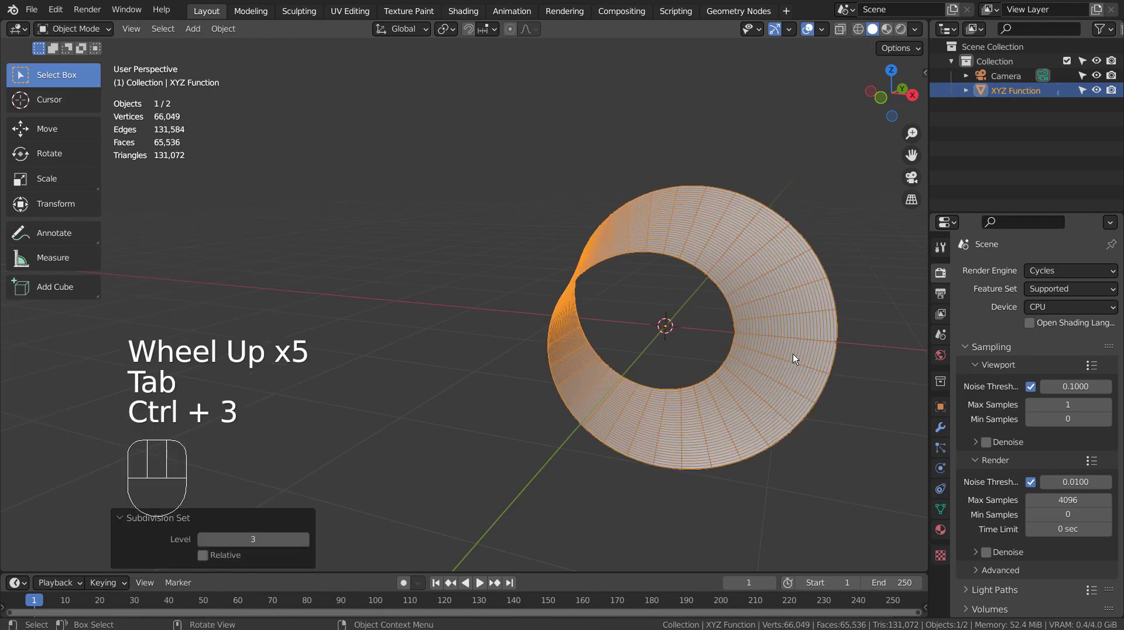
pyautogui.moveTo(793, 353); pyautogui.dragTo(500, 358, button='middle')
pyautogui.press('KP_Decimal')
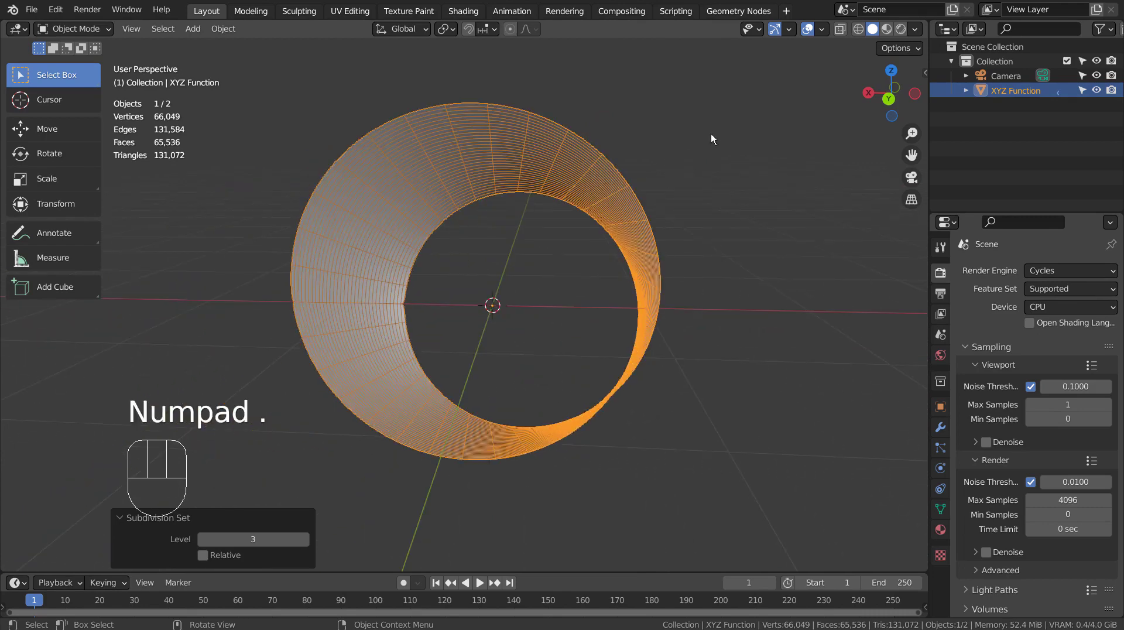
# Preview the strip in Material Preview and Rendered shading, then return to Solid and show Object Properties.
pyautogui.click(885, 28)
pyautogui.click(728, 163)
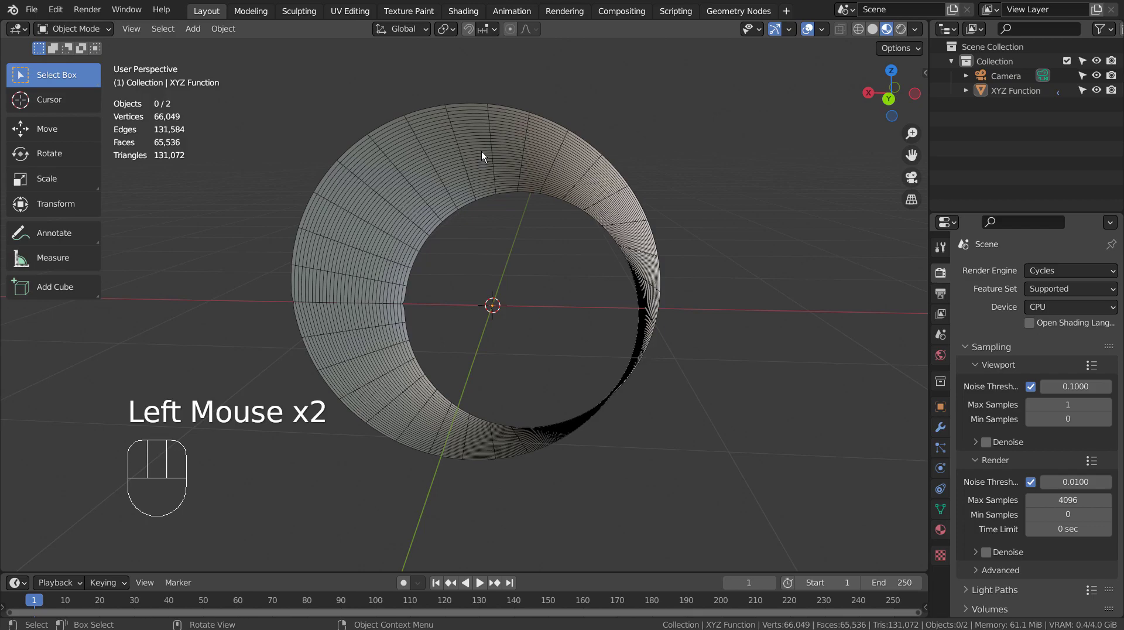
pyautogui.press('Tab')
pyautogui.press('Tab')
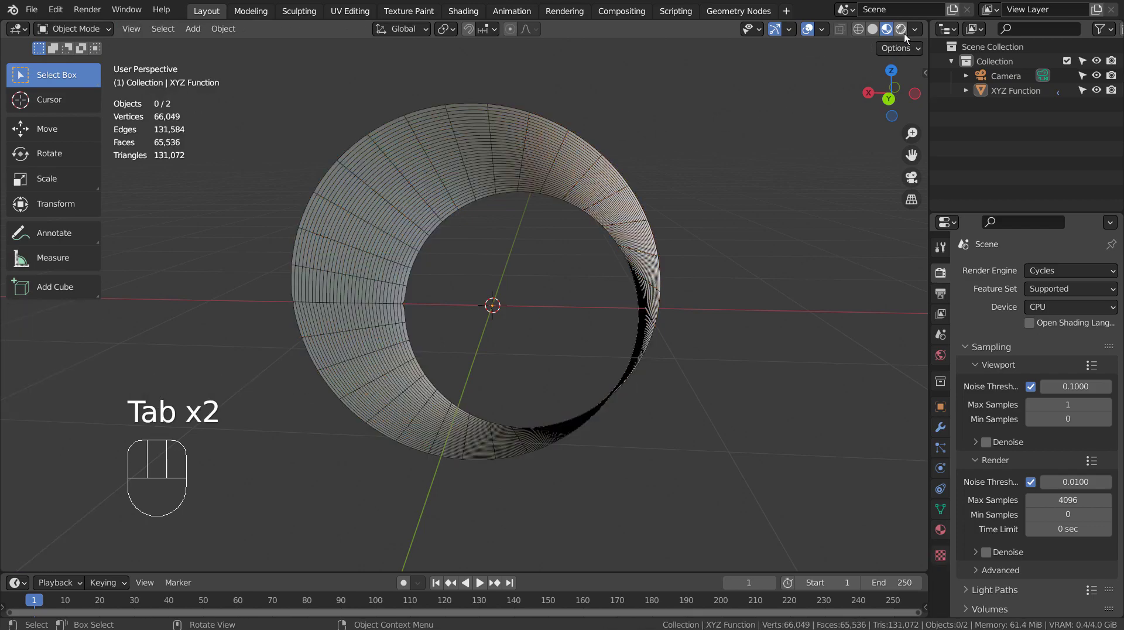
pyautogui.click(901, 29)
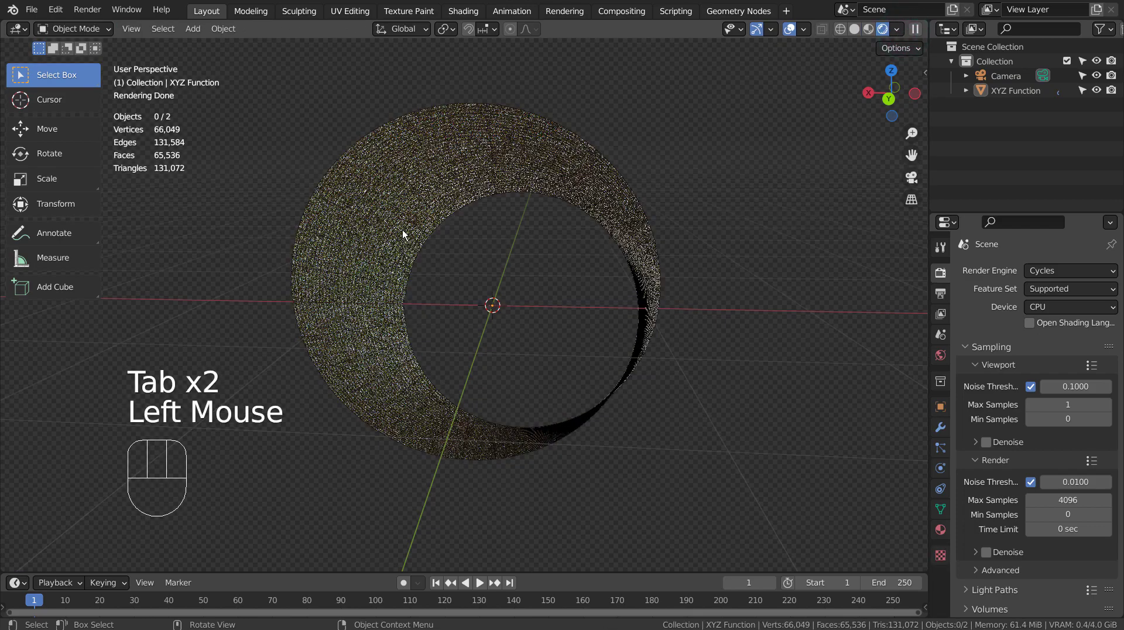
pyautogui.scroll(2, 402, 231)
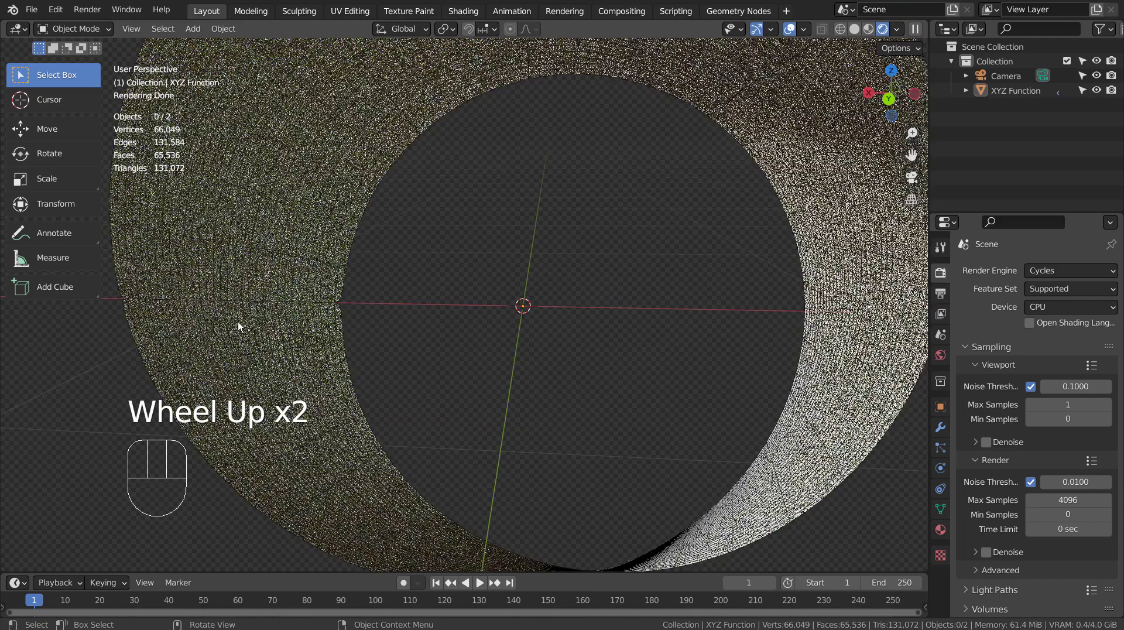
pyautogui.scroll(-2, 592, 194)
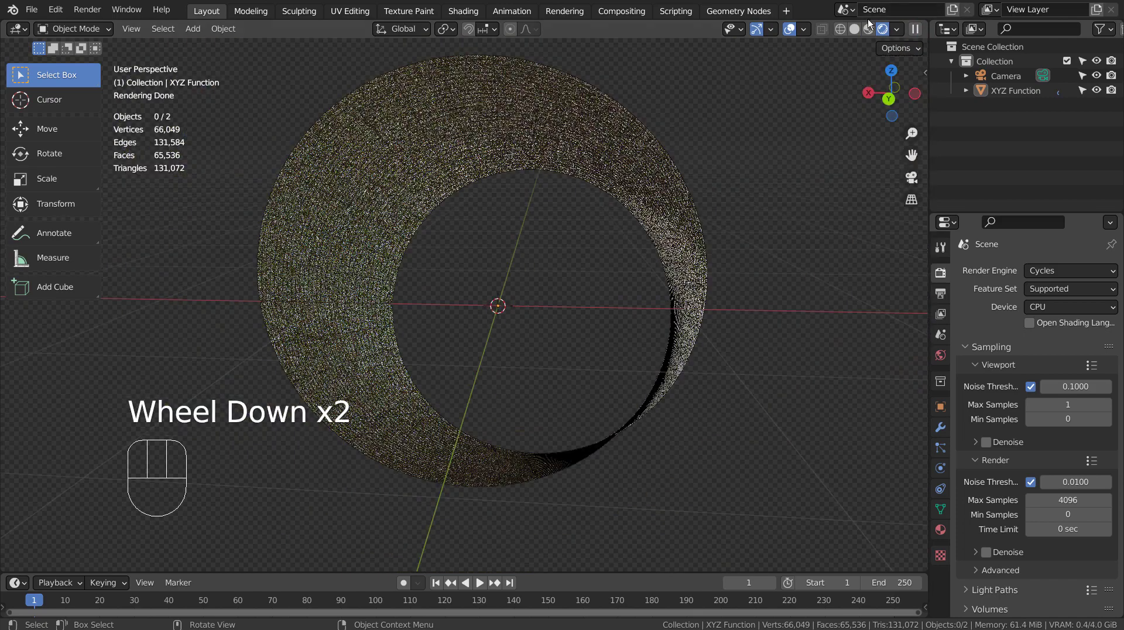
pyautogui.click(854, 29)
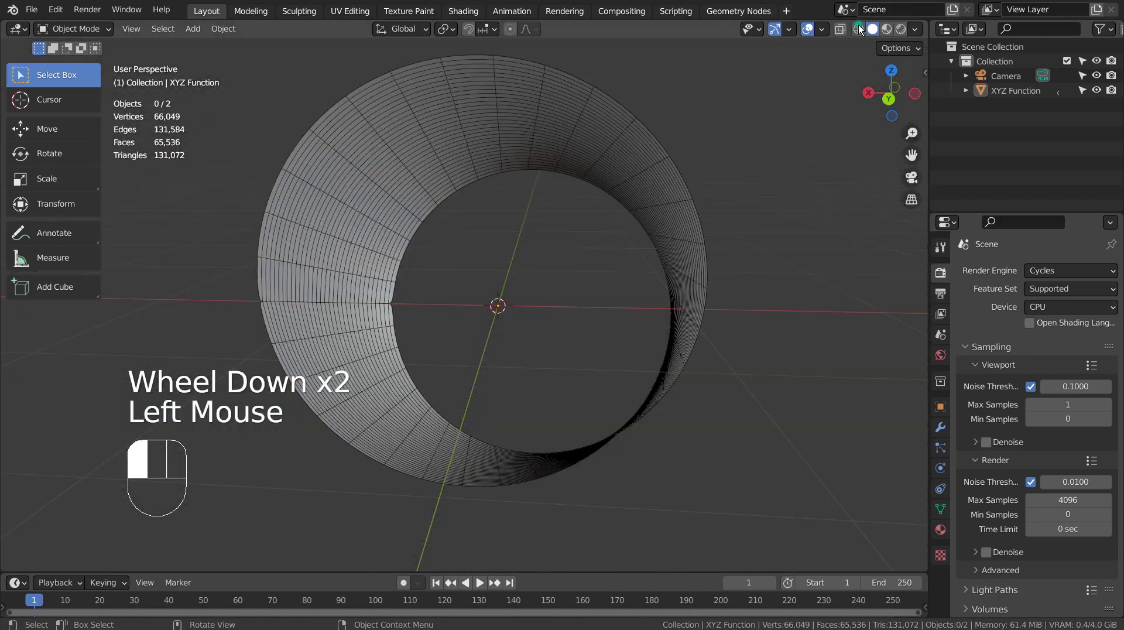
pyautogui.click(938, 414)
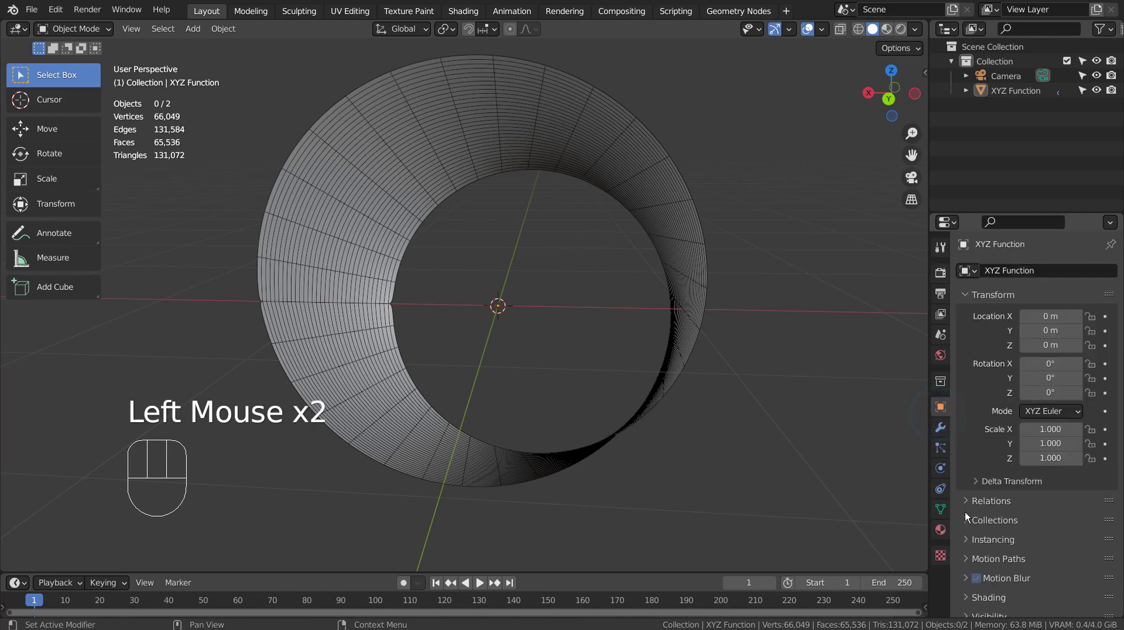
# Expand the strip's Viewport Display options to turn off the wireframe overlay.
pyautogui.scroll(-3, 966, 517)
pyautogui.scroll(-1, 965, 537)
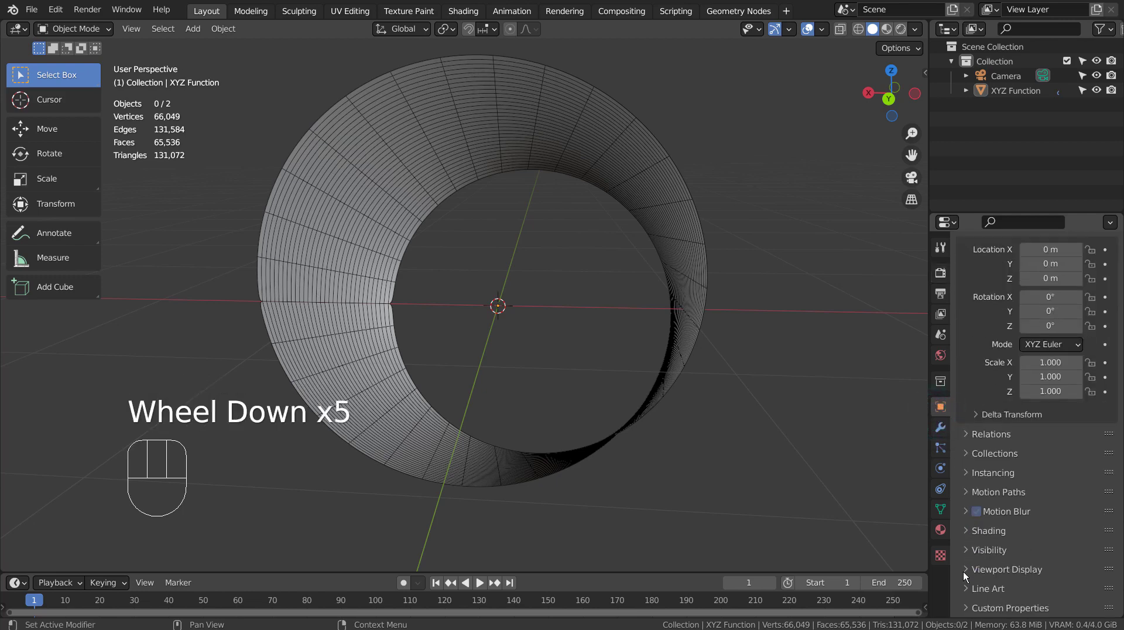
pyautogui.click(963, 570)
pyautogui.scroll(-2, 963, 571)
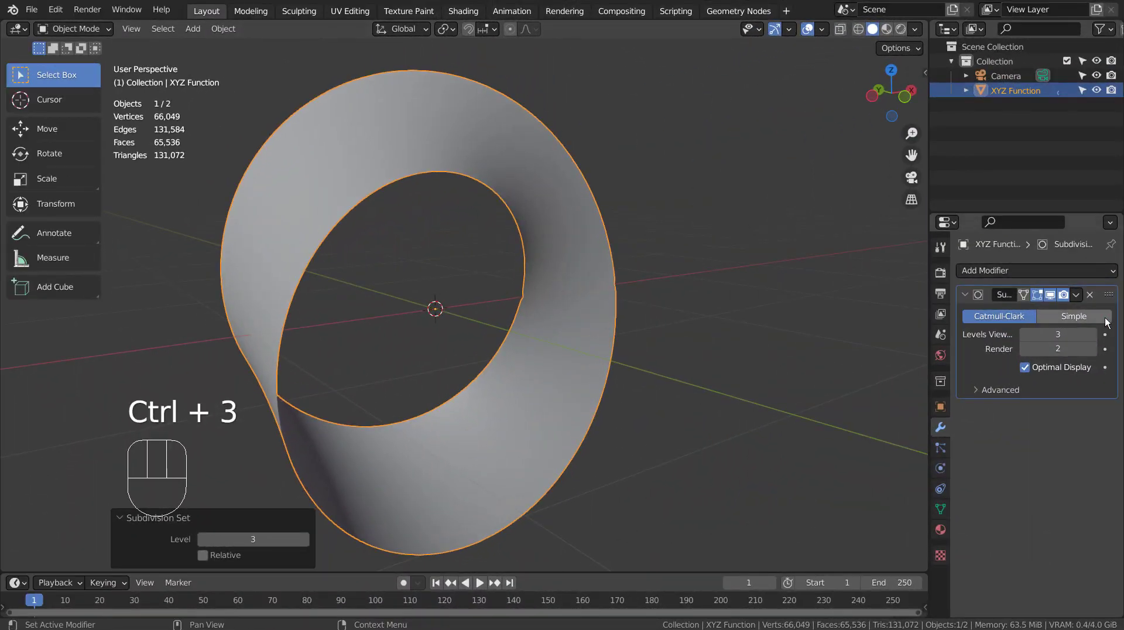
# Switch the Subdivision modifier to Simple and shade the strip smooth.
pyautogui.click(1105, 319)
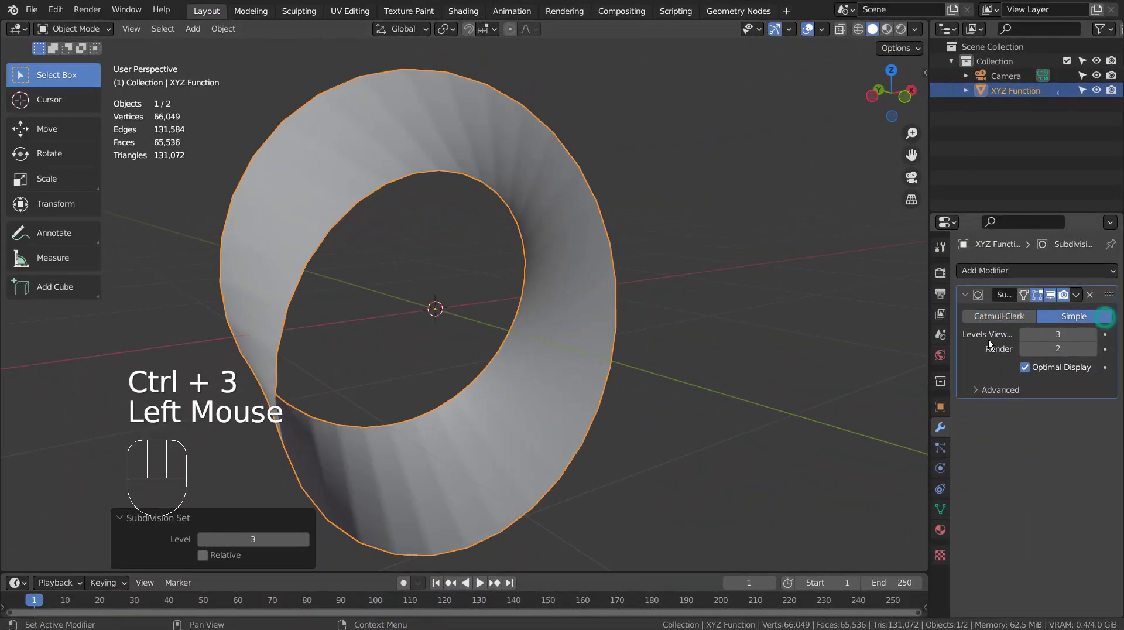
pyautogui.moveTo(719, 348); pyautogui.dragTo(413, 304, button='middle')
pyautogui.rightClick(565, 231)
pyautogui.click(563, 231)
# In Edit Mode edge select, select the strip's inner and outer rim edge loops.
pyautogui.press('Tab')
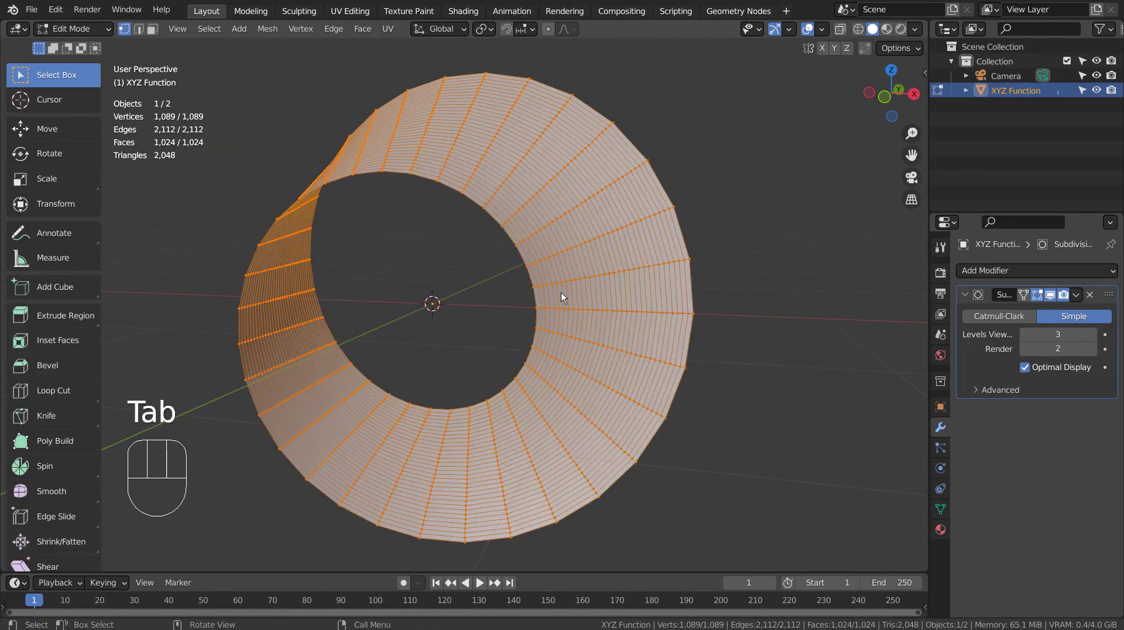
pyautogui.press('2')
pyautogui.scroll(2, 492, 194)
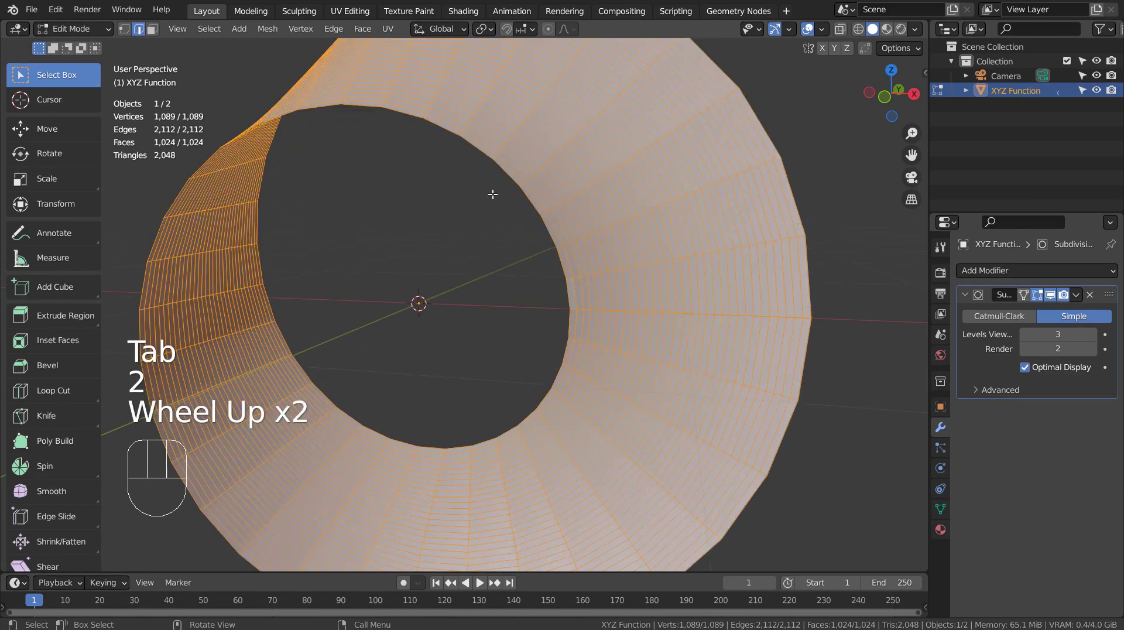
pyautogui.keyDown('alt'); pyautogui.click(486, 155); pyautogui.keyUp('alt')
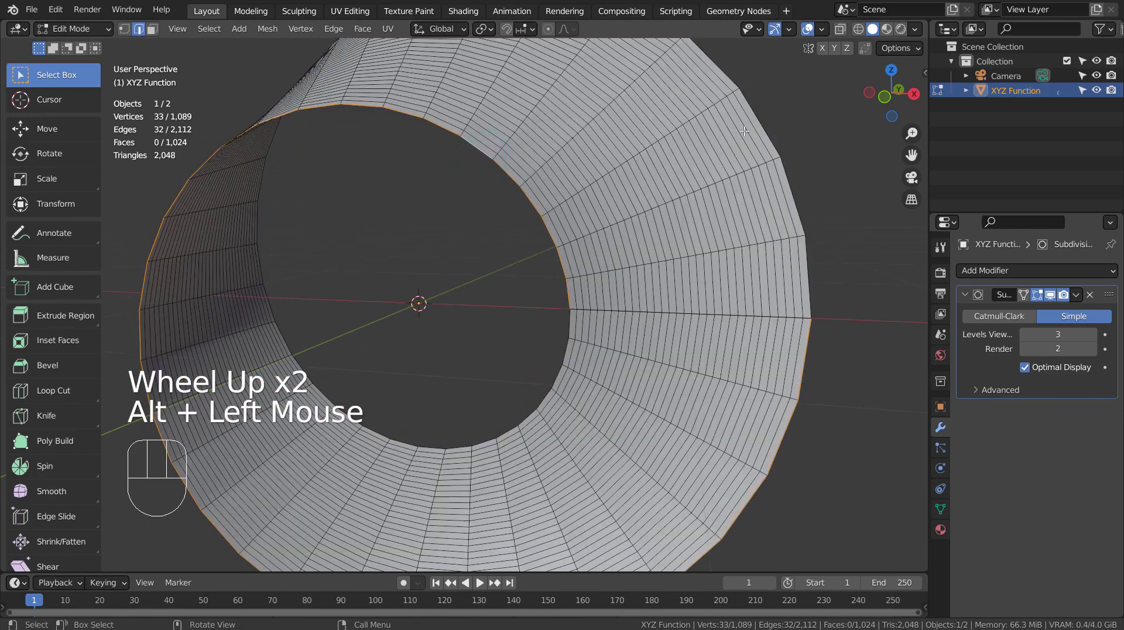
pyautogui.keyDown('alt'); pyautogui.keyDown('shift'); pyautogui.click(755, 116); pyautogui.keyUp('shift'); pyautogui.keyUp('alt')
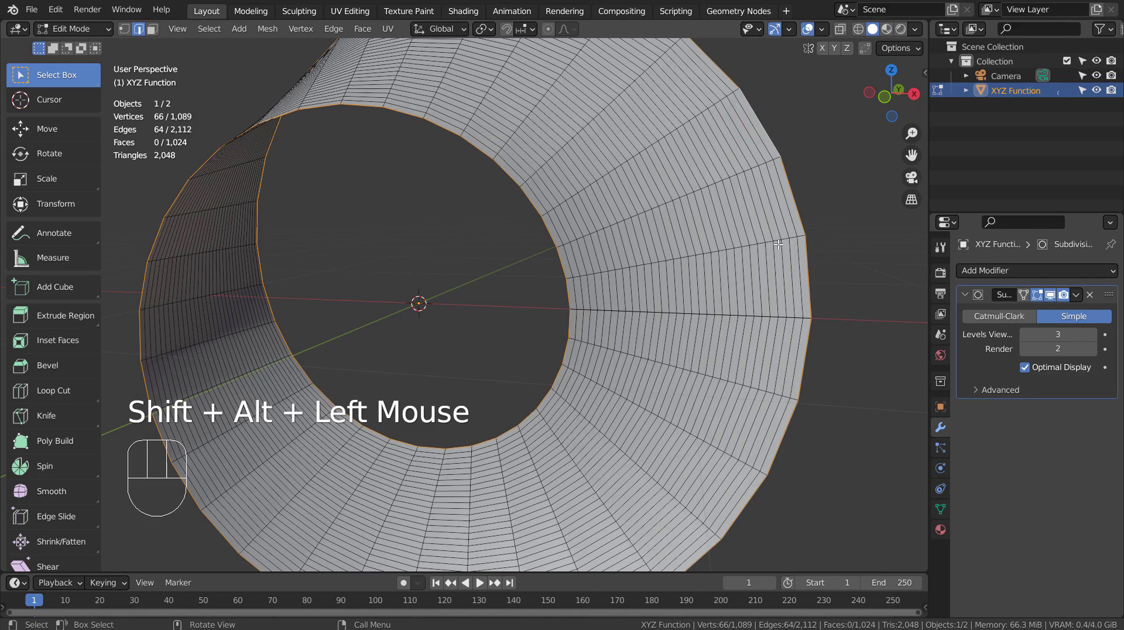
pyautogui.hotkey('shift', 'z')
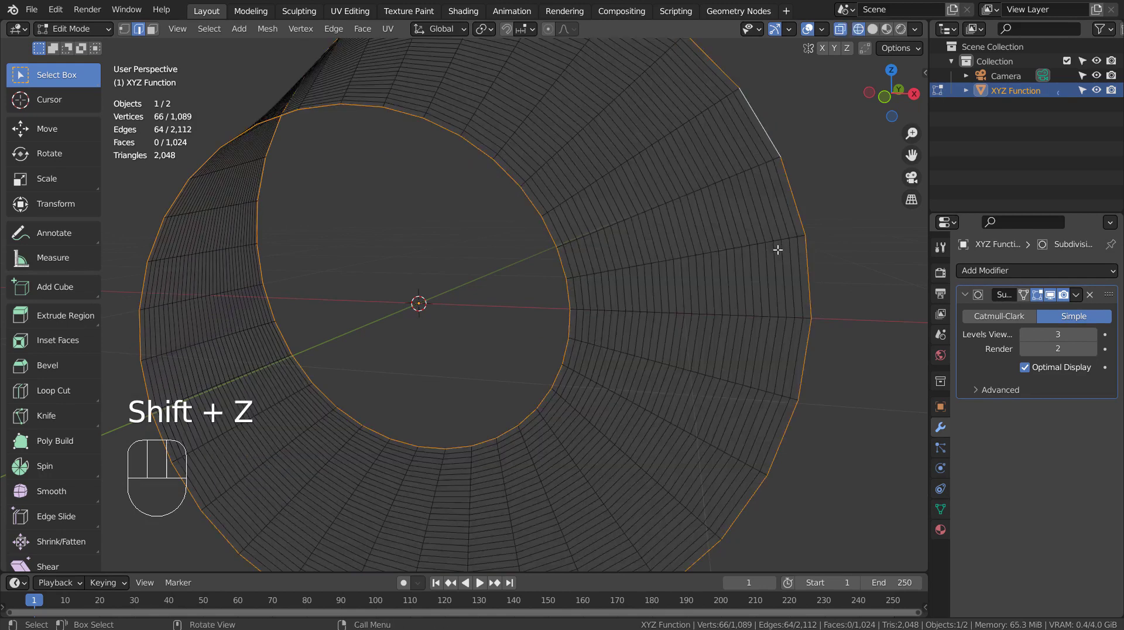
pyautogui.scroll(-2, 754, 346)
# Duplicate the rim loops in place and separate them into new object XYZ Function.001.
pyautogui.hotkey('shift', 'd')
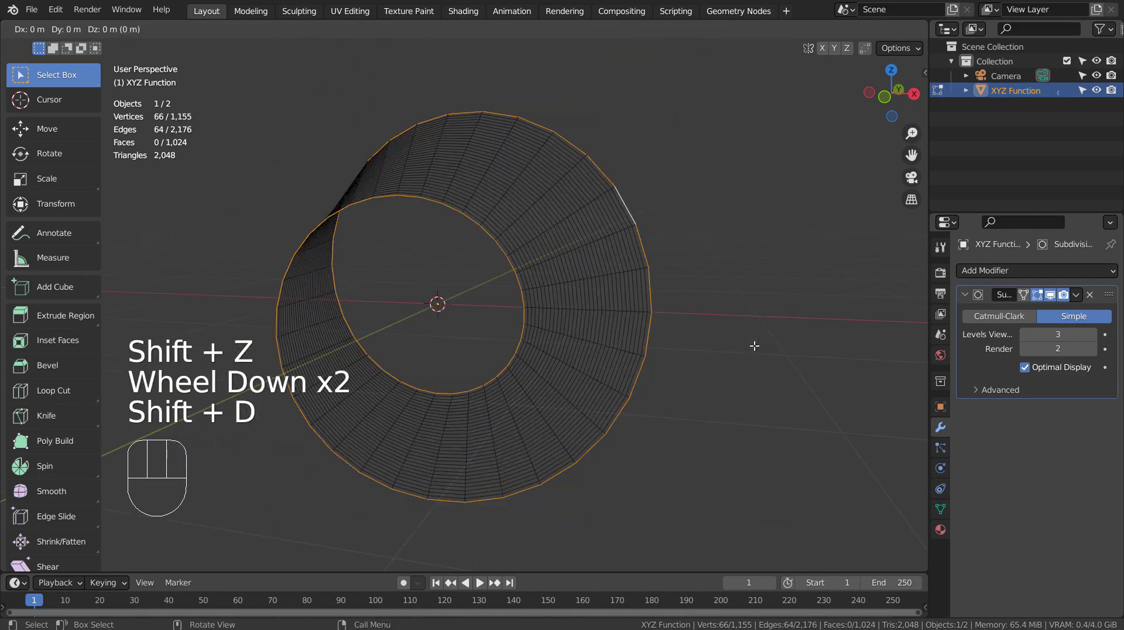
pyautogui.rightClick(754, 346)
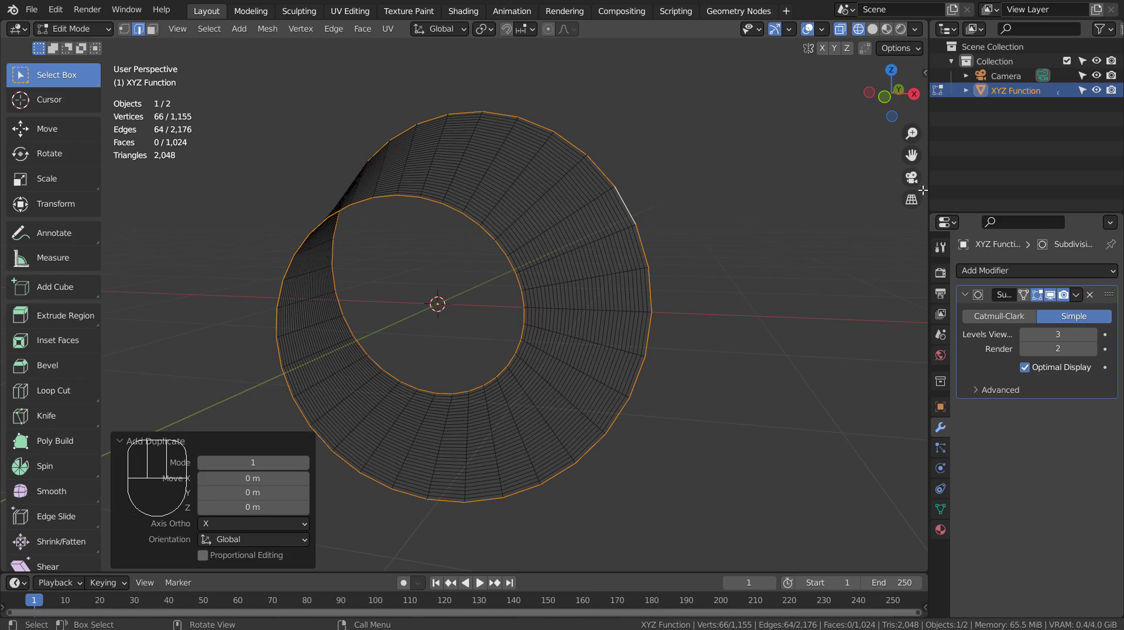
pyautogui.press('p')
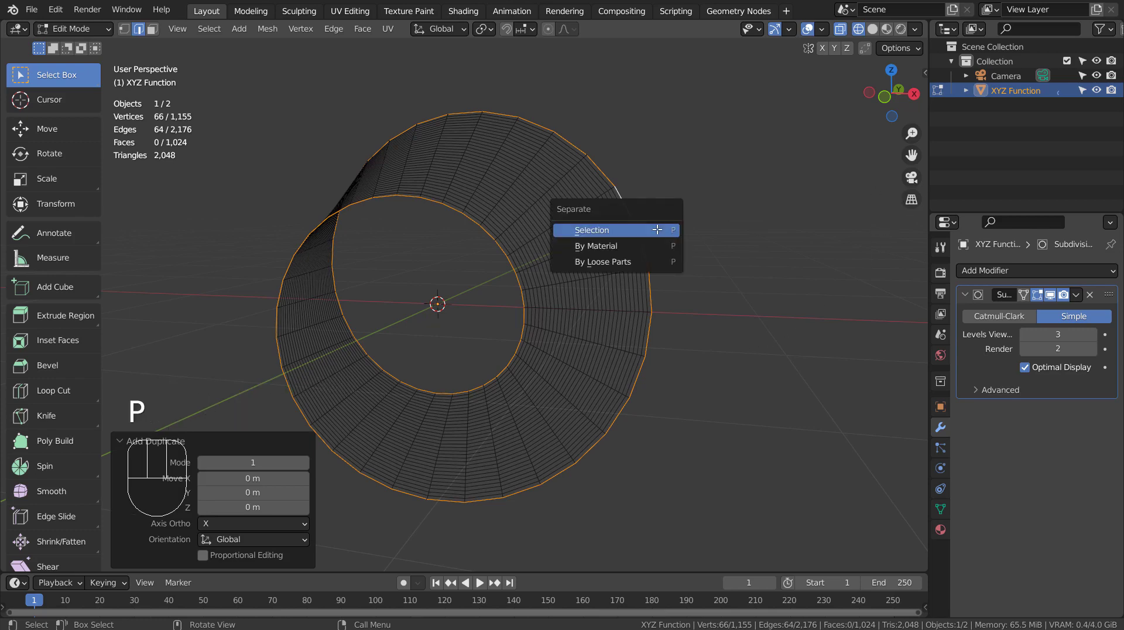
pyautogui.click(657, 230)
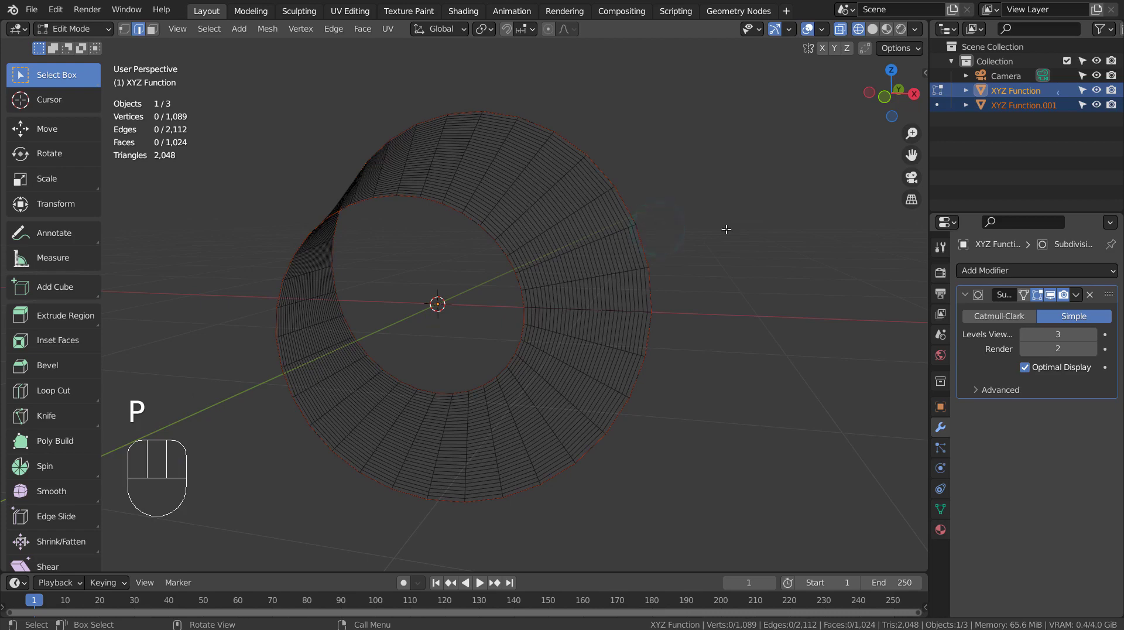
# Leave edit mode, select XYZ Function.001 and convert the edge mesh to a curve.
pyautogui.press('Tab')
pyautogui.press('Tab')
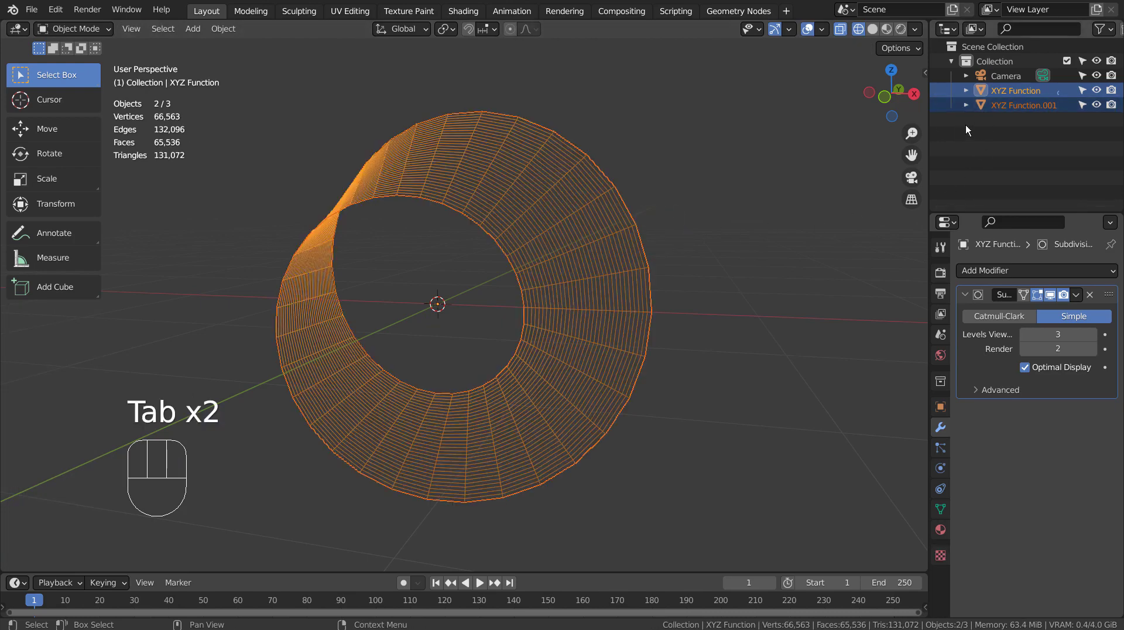
pyautogui.click(1001, 105)
pyautogui.click(1001, 90)
pyautogui.click(995, 104)
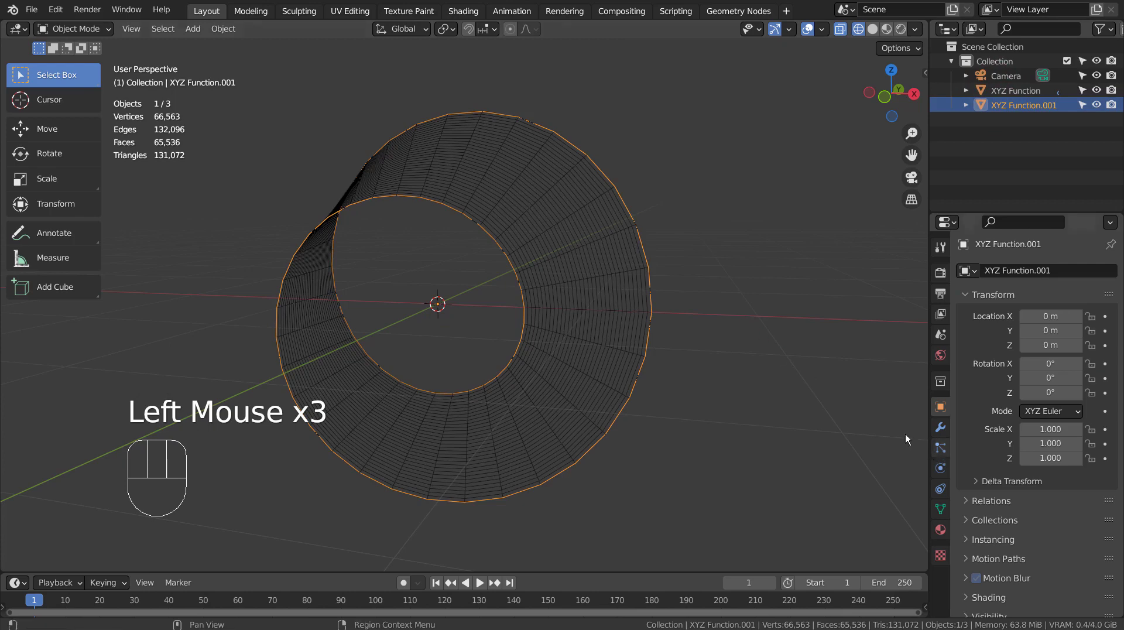
pyautogui.rightClick(650, 256)
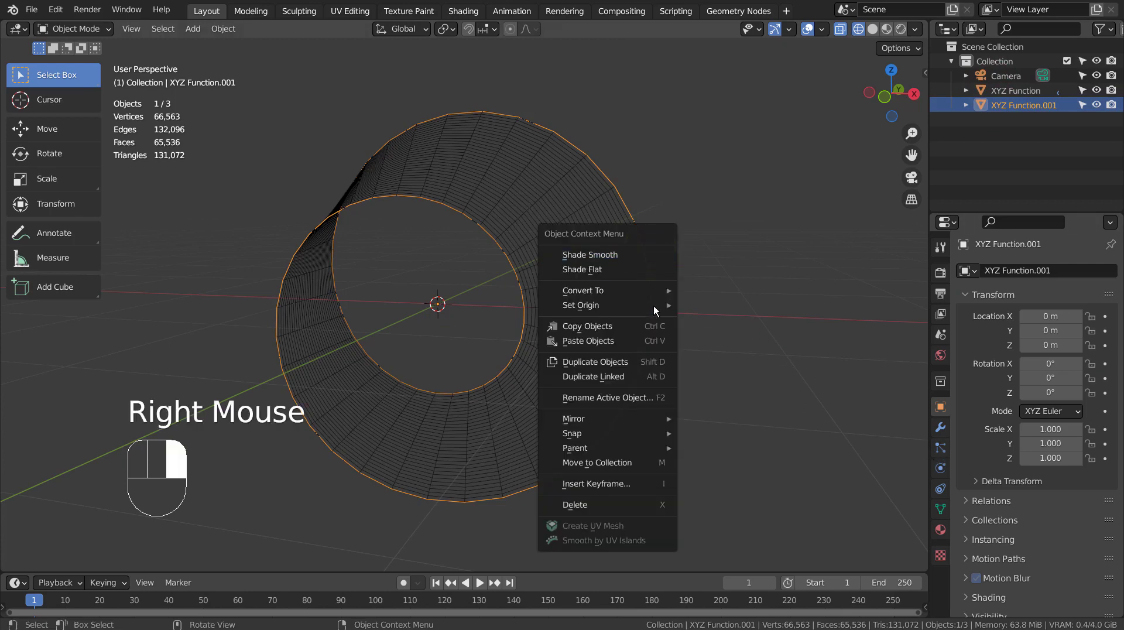
pyautogui.moveTo(654, 297)
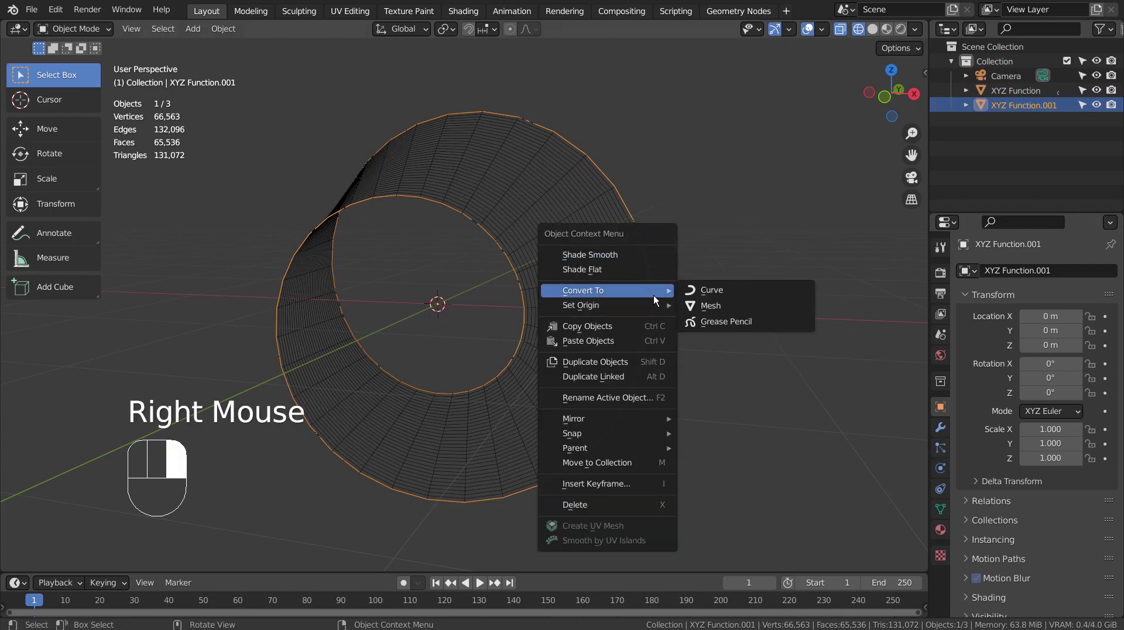
pyautogui.click(721, 291)
# Set the curve's Geometry Bevel Depth to 0.013 m for a thin round tube.
pyautogui.click(939, 486)
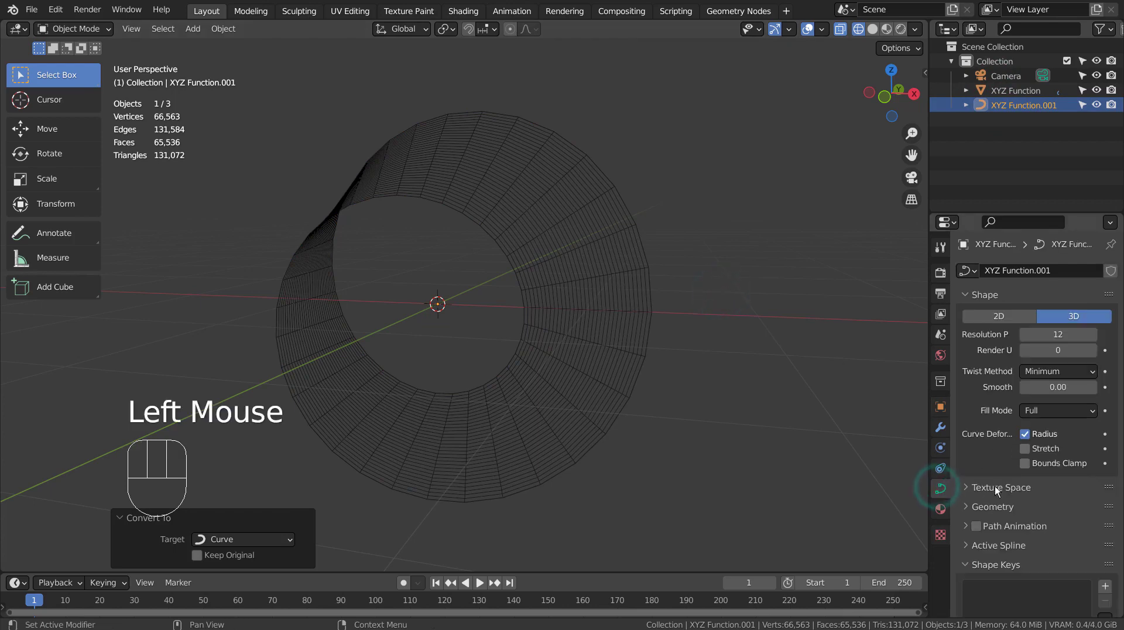
pyautogui.click(976, 505)
pyautogui.scroll(-3, 989, 503)
pyautogui.keyDown('shift'); pyautogui.moveTo(1026, 492); pyautogui.dragTo(1053, 490); pyautogui.keyUp('shift')
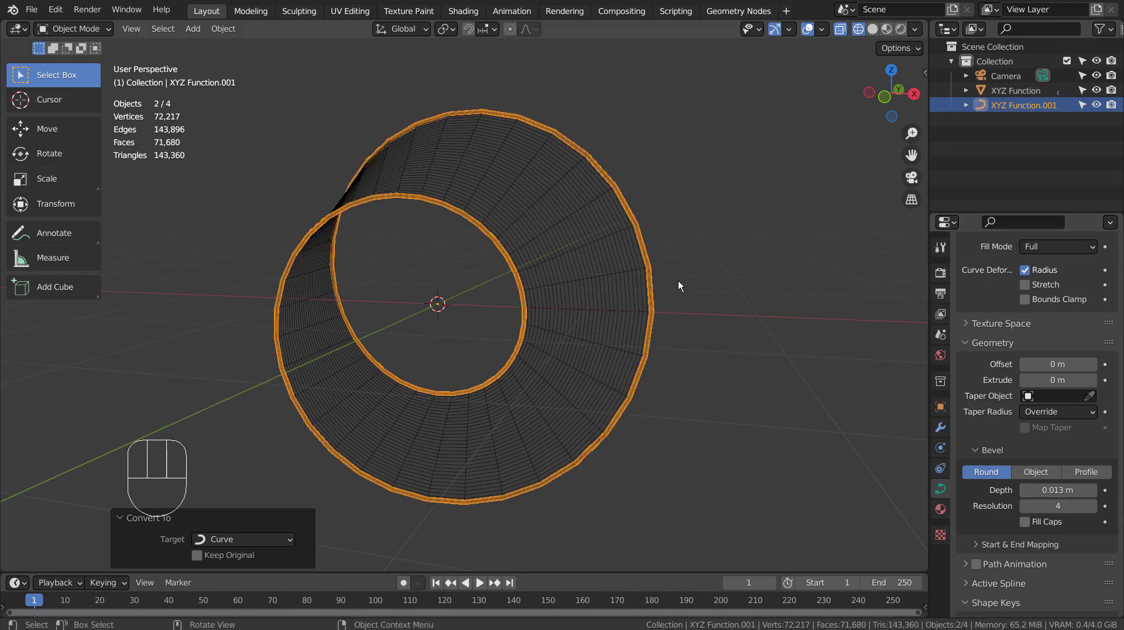
# Add a level-3 Subdivision to the tube and switch the viewport to solid shading.
pyautogui.press('Tab')
pyautogui.press('Tab')
pyautogui.moveTo(475, 297)
pyautogui.mouseDown(button='middle')
pyautogui.moveTo(757, 309)
pyautogui.moveTo(447, 333)
pyautogui.moveTo(493, 287)
pyautogui.moveTo(817, 285)
pyautogui.moveTo(7, 314)
pyautogui.moveTo(13, 420)
pyautogui.moveTo(715, 473)
pyautogui.moveTo(543, 368)
pyautogui.moveTo(540, 233)
pyautogui.mouseUp(button='middle')
pyautogui.hotkey('ctrl', '3')
pyautogui.hotkey('shift', 'z')
pyautogui.click(467, 318)
# Give the Möbius loop a new material with Metallic 0.927 and Roughness 0.106.
pyautogui.click(531, 196)
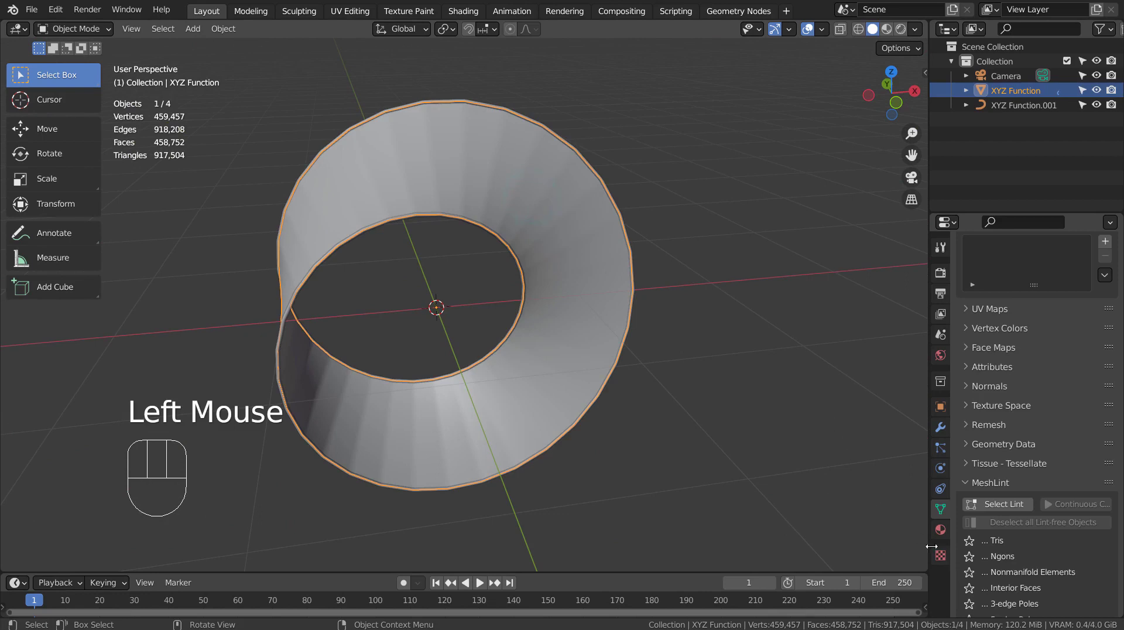
pyautogui.click(940, 529)
pyautogui.click(1041, 331)
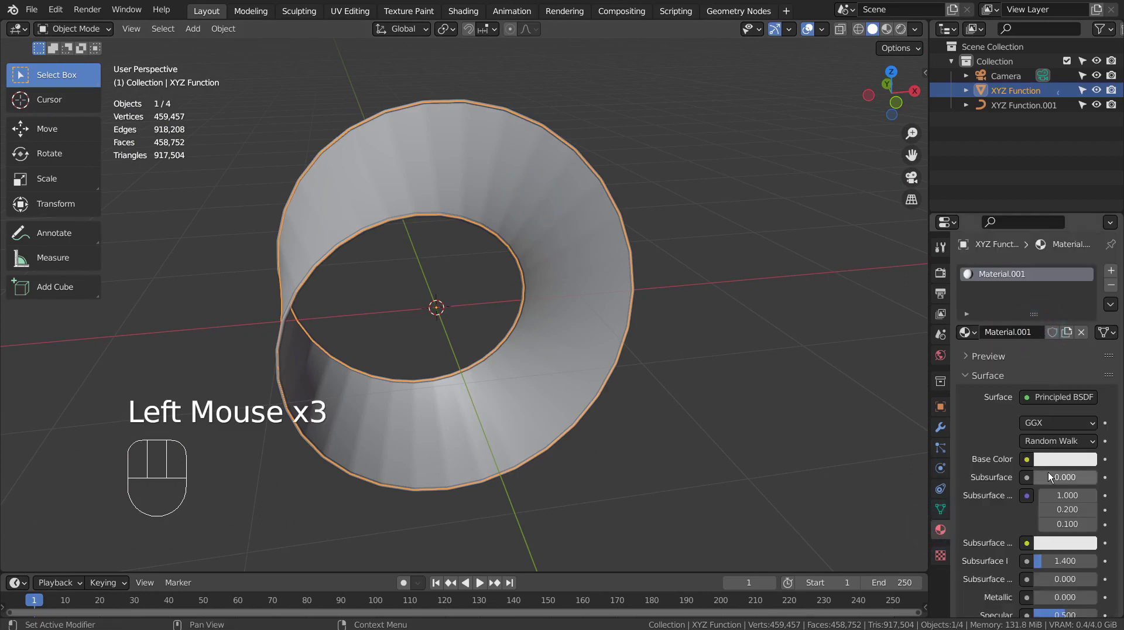
pyautogui.scroll(-2, 1065, 489)
pyautogui.moveTo(1054, 479); pyautogui.dragTo(1090, 480)
pyautogui.moveTo(1069, 535); pyautogui.dragTo(1033, 535)
# Show Material Preview in the viewport and set the Subdivision modifier to Catmull-Clark.
pyautogui.click(887, 29)
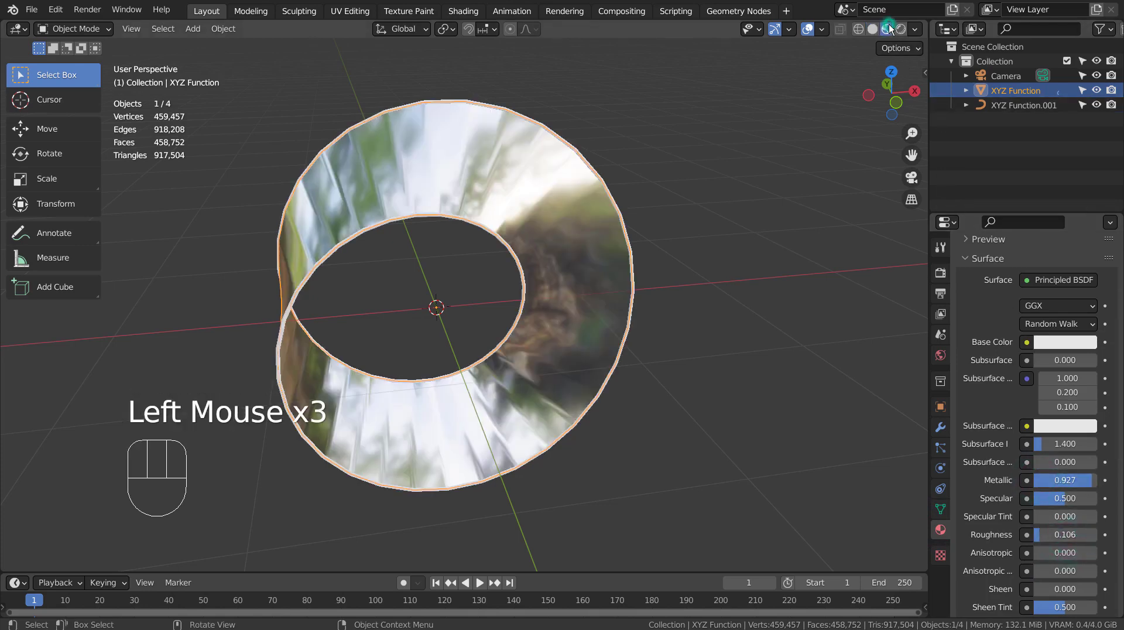
pyautogui.click(805, 222)
pyautogui.moveTo(674, 423)
pyautogui.mouseDown(button='middle')
pyautogui.moveTo(736, 377)
pyautogui.moveTo(835, 358)
pyautogui.moveTo(19, 357)
pyautogui.moveTo(362, 360)
pyautogui.moveTo(351, 452)
pyautogui.moveTo(326, 385)
pyautogui.moveTo(431, 300)
pyautogui.mouseUp(button='middle')
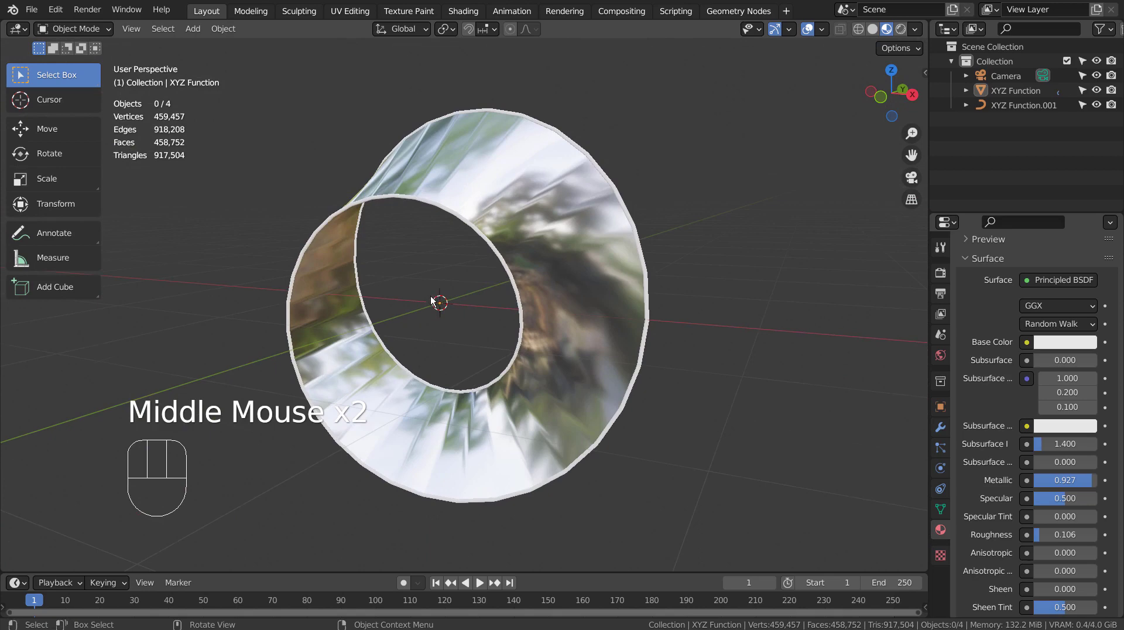
pyautogui.click(940, 426)
pyautogui.click(998, 316)
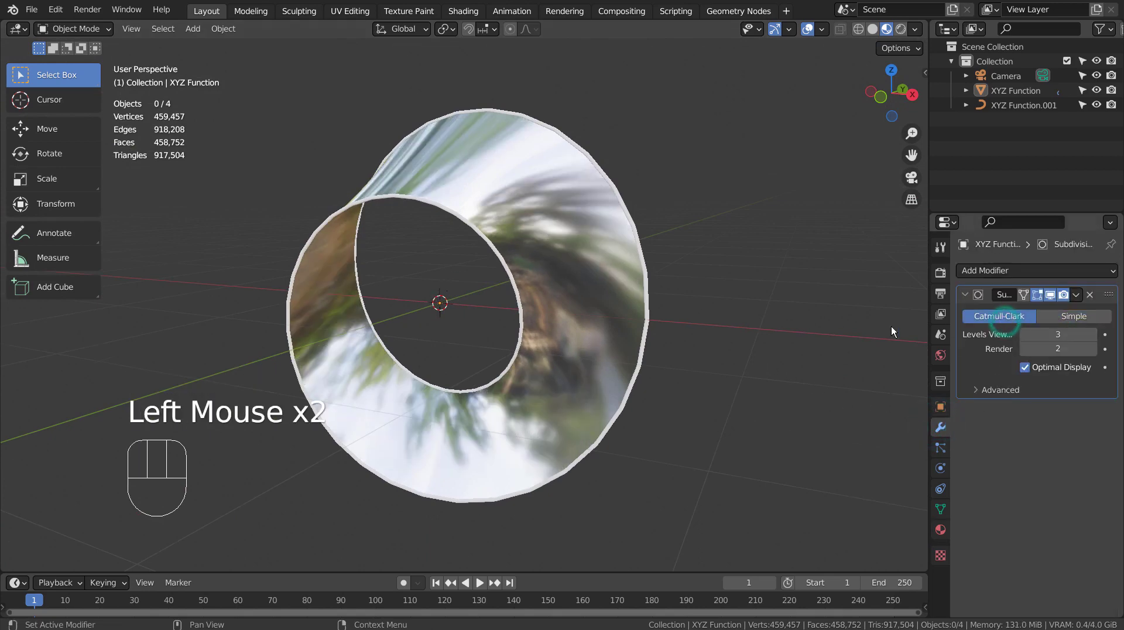
pyautogui.moveTo(334, 407); pyautogui.dragTo(487, 381, button='middle')
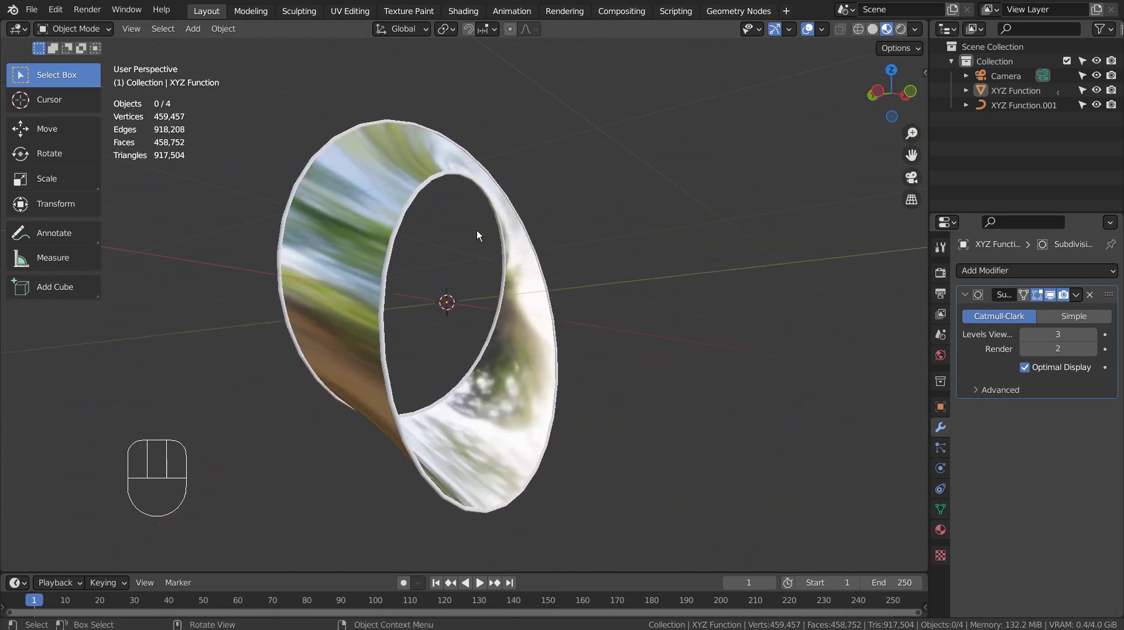
# Give the edge tube a new orange Emission material with Strength 35.
pyautogui.click(438, 178)
pyautogui.click(940, 508)
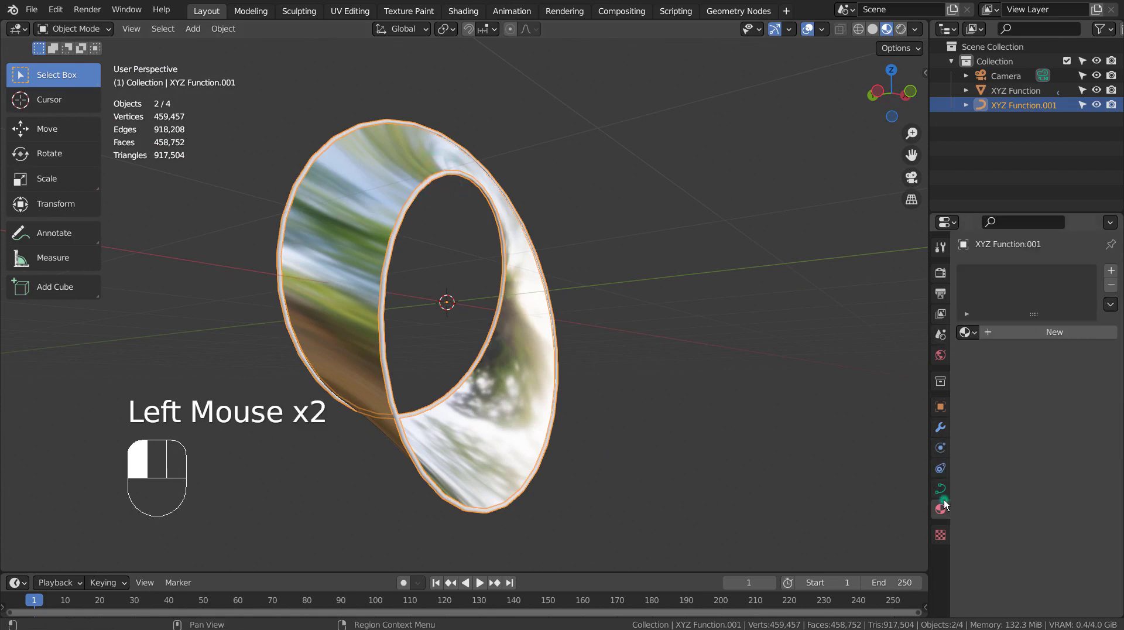
pyautogui.click(1016, 325)
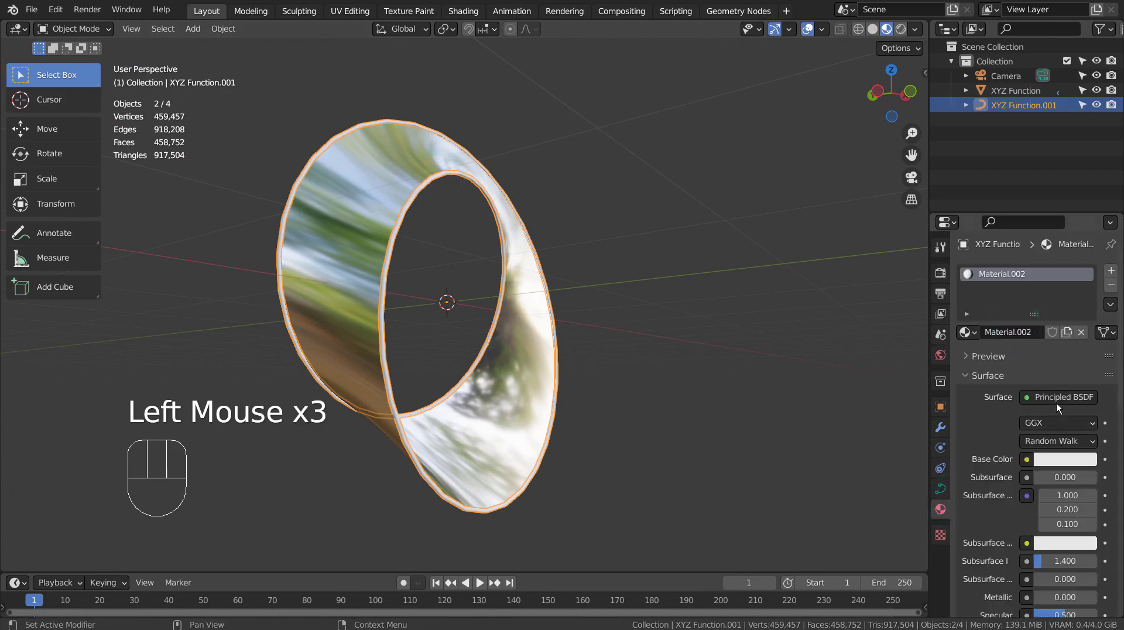
pyautogui.click(1056, 400)
pyautogui.click(956, 110)
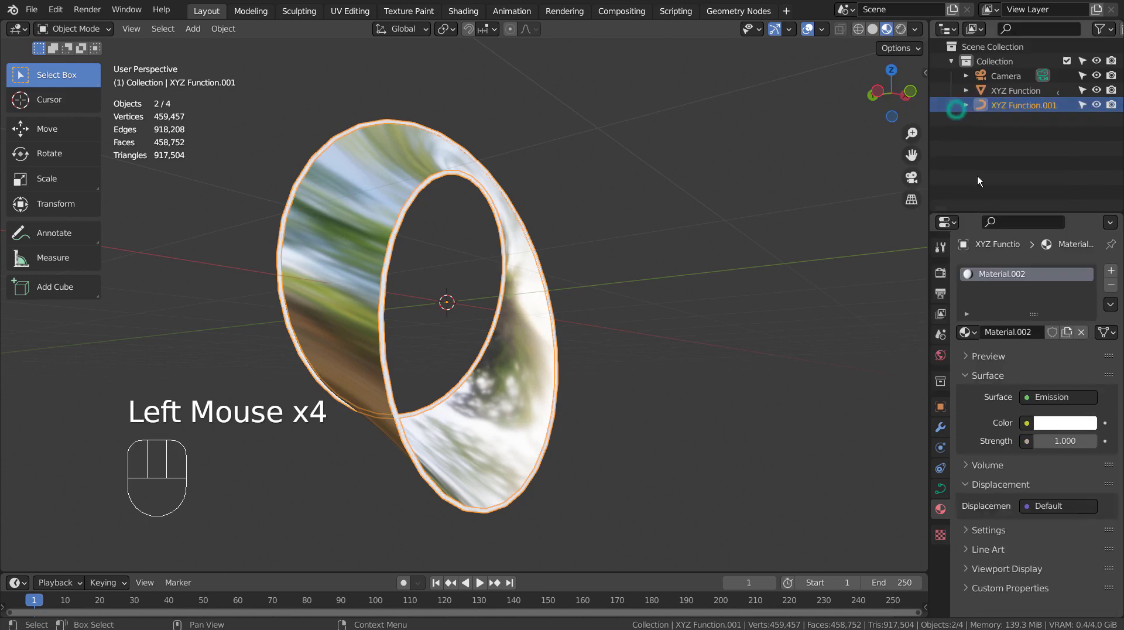
pyautogui.click(1071, 444)
pyautogui.write('35')
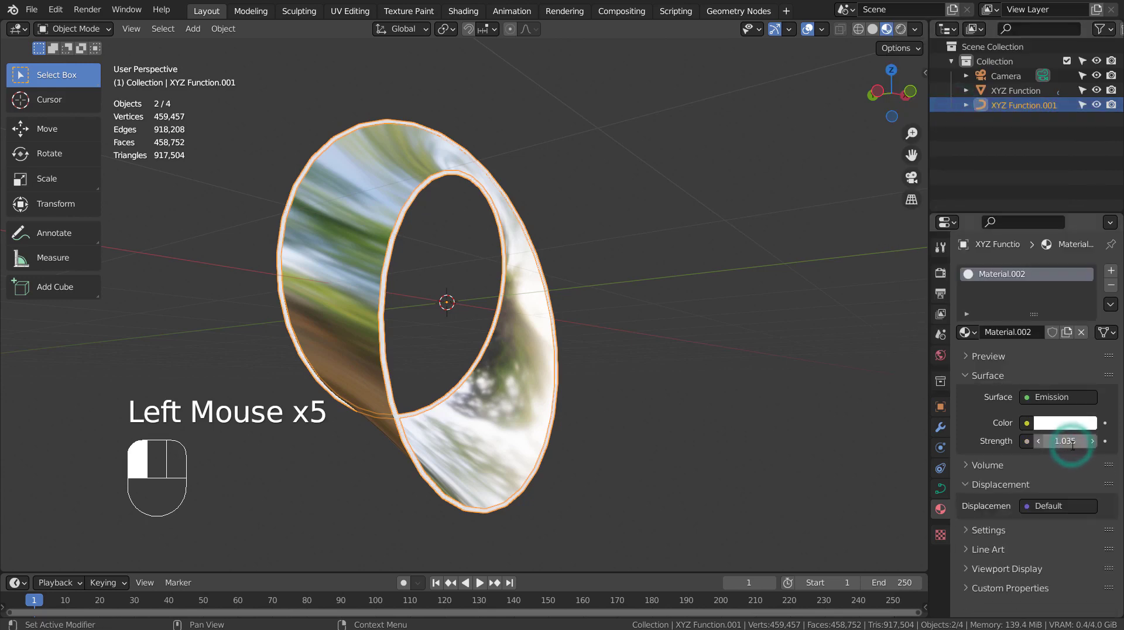
pyautogui.click(1072, 441)
pyautogui.click(1067, 424)
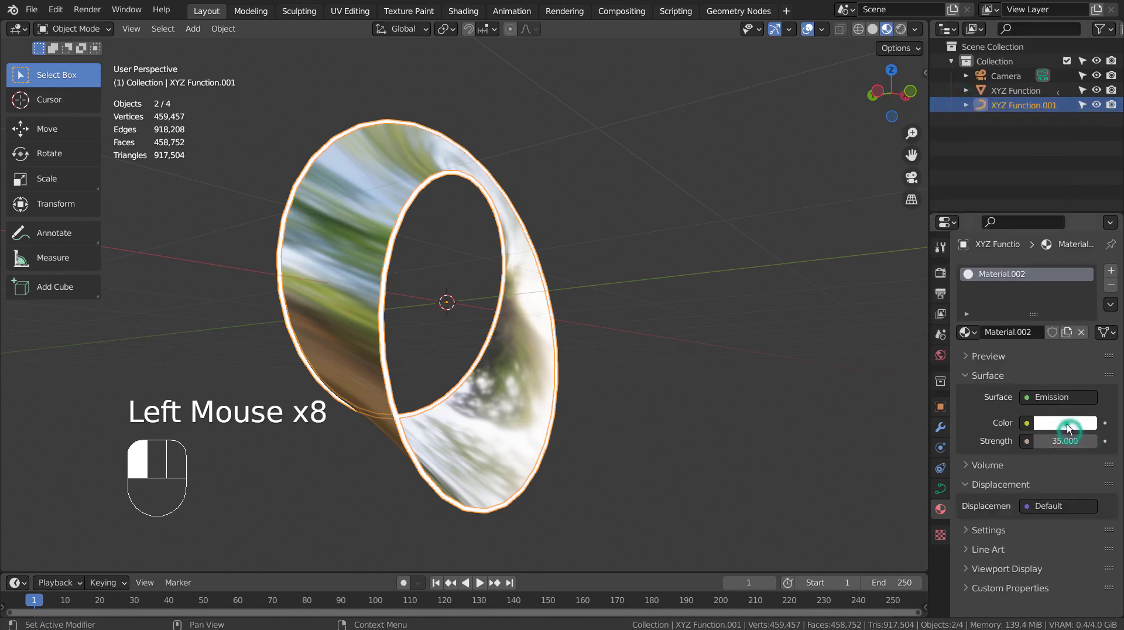
pyautogui.click(998, 303)
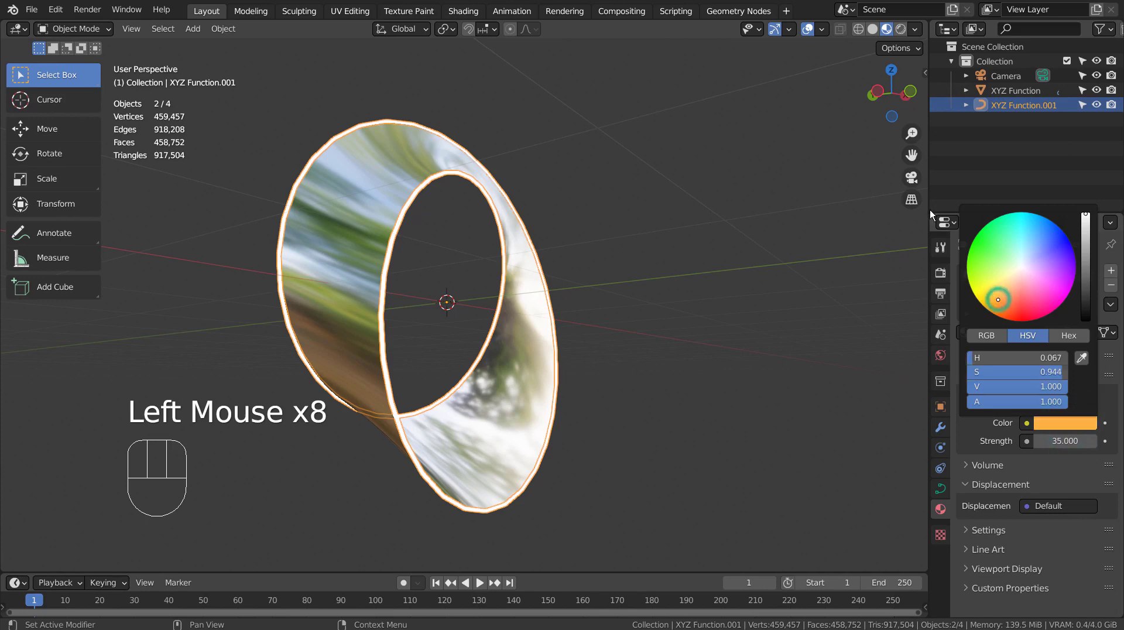
# Switch the render engine to Eevee and enable Bloom.
pyautogui.click(941, 272)
pyautogui.click(1045, 270)
pyautogui.click(1044, 284)
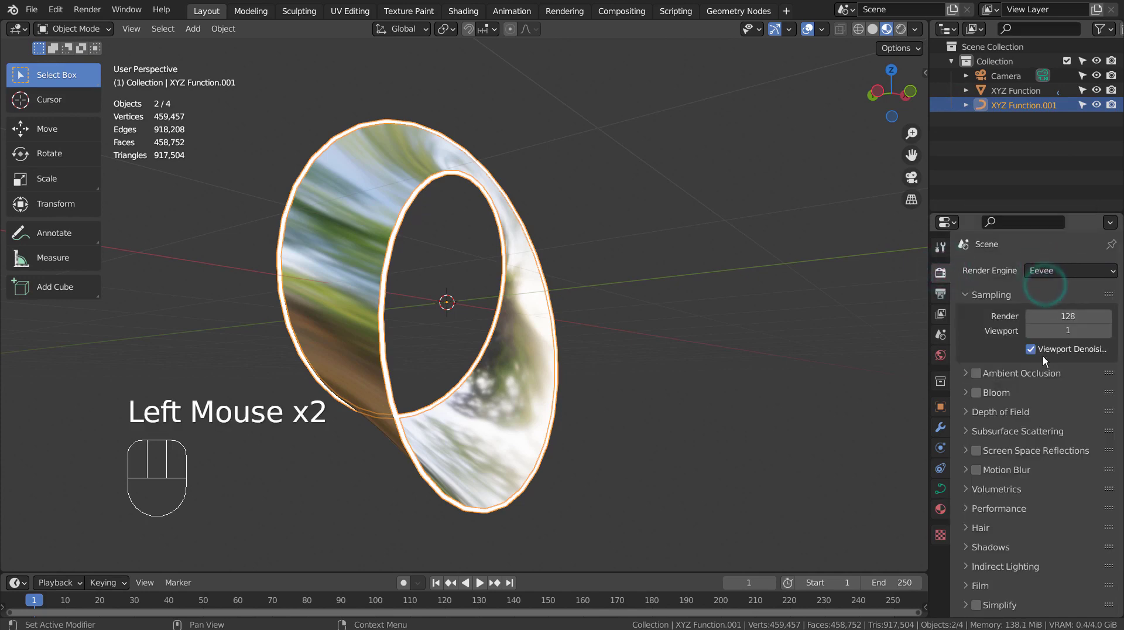
pyautogui.click(976, 392)
pyautogui.click(771, 389)
pyautogui.moveTo(771, 389); pyautogui.dragTo(610, 427, button='middle')
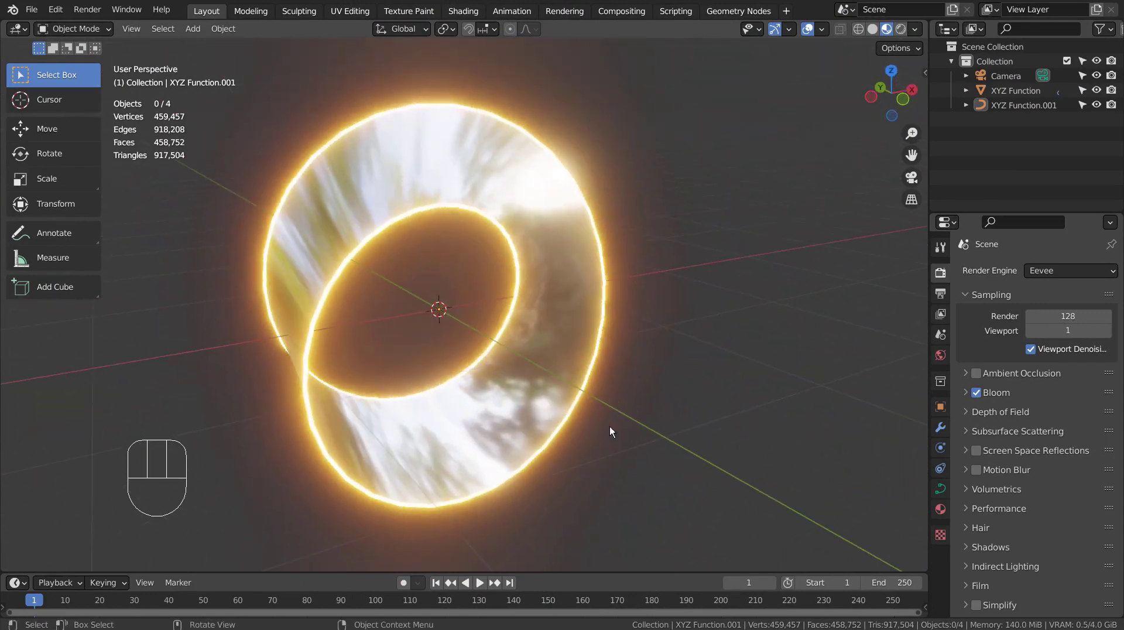
# Select the Möbius loop and edge tube together and attempt a Ctrl+J join.
pyautogui.click(464, 156)
pyautogui.keyDown('shift'); pyautogui.click(464, 209); pyautogui.keyUp('shift')
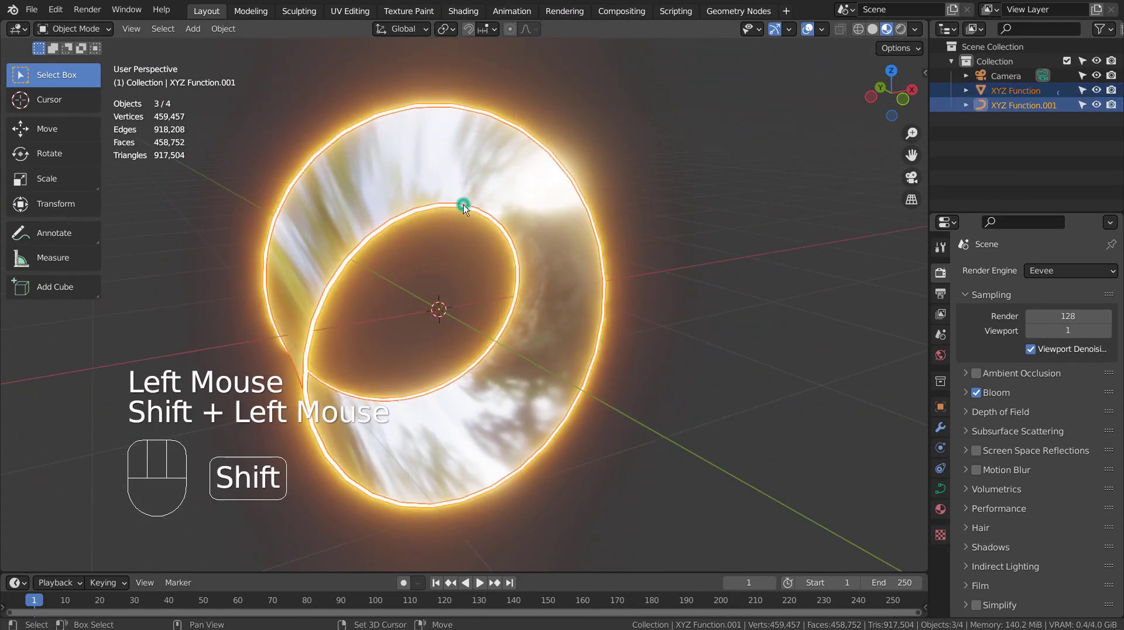
pyautogui.hotkey('ctrl', 'j')
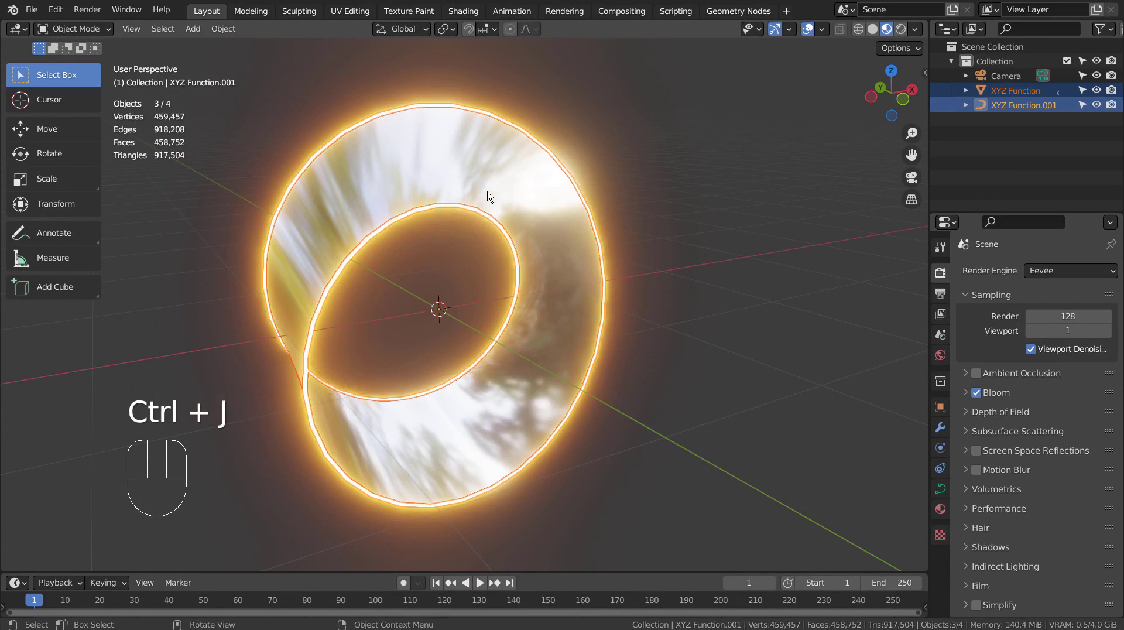
# Convert the edge tube to a mesh and select it together with the Möbius loop.
pyautogui.click(1021, 106)
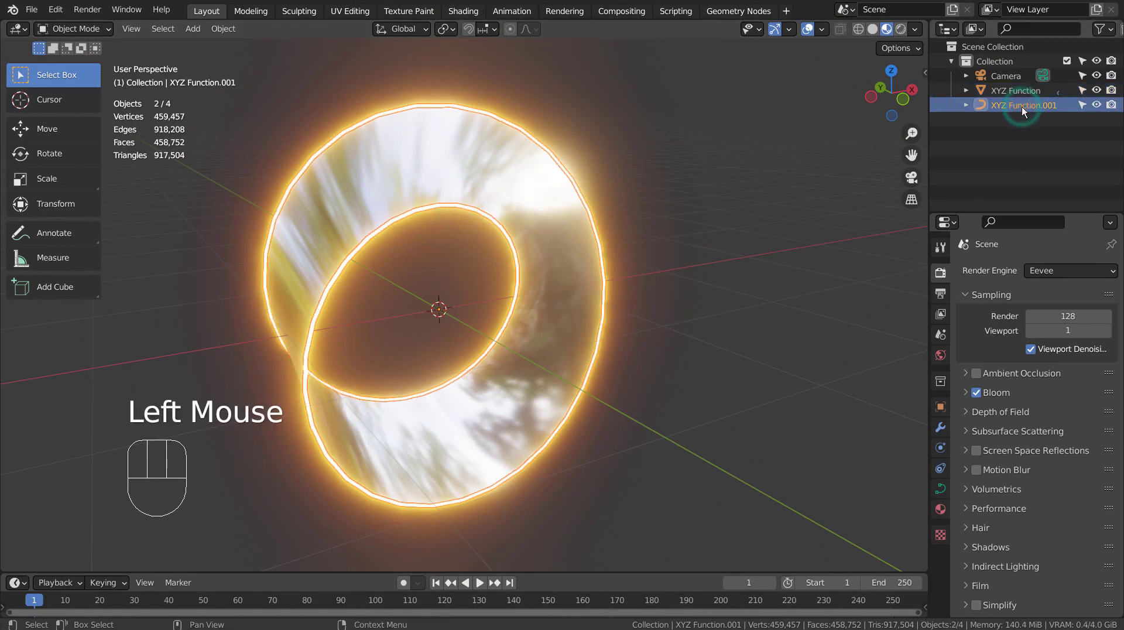
pyautogui.rightClick(479, 215)
pyautogui.moveTo(478, 214)
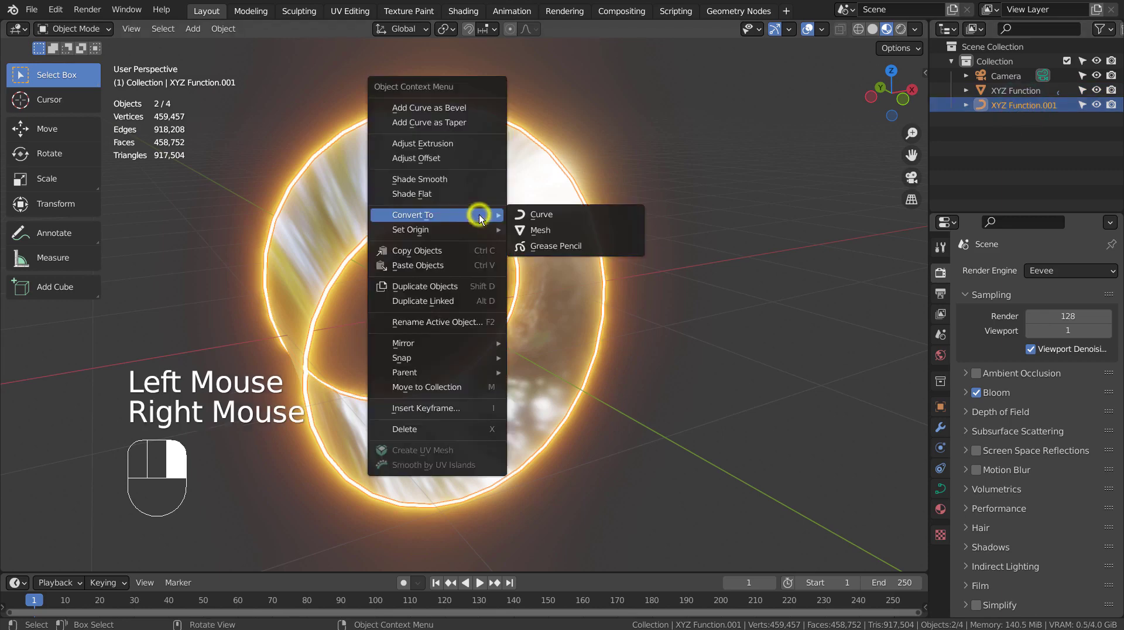
pyautogui.click(537, 230)
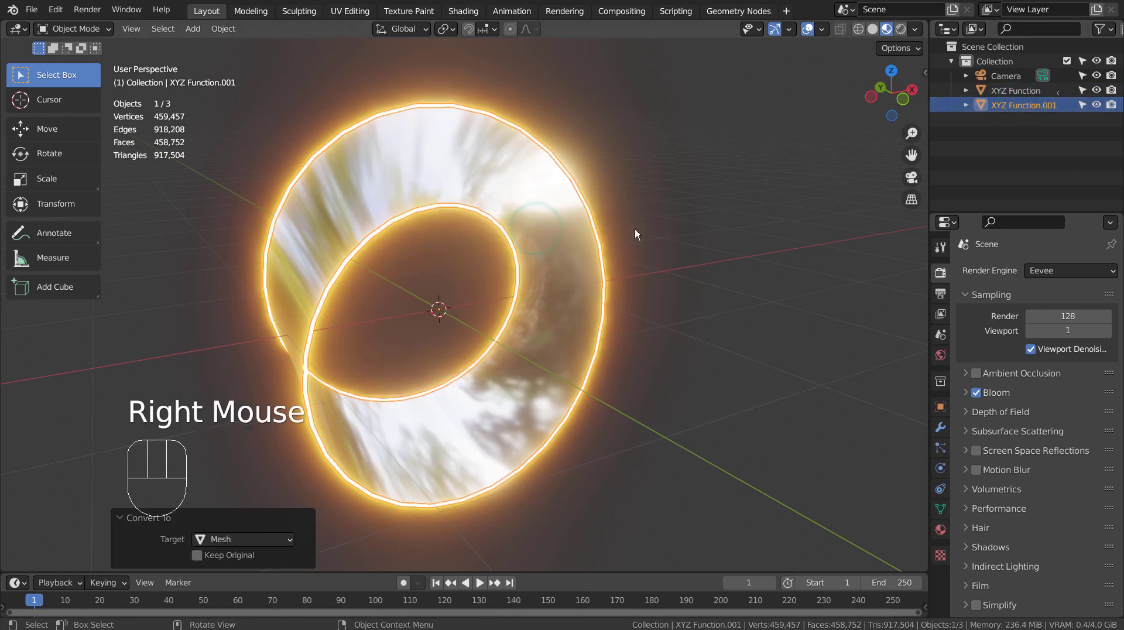
pyautogui.keyDown('shift'); pyautogui.click(536, 207); pyautogui.keyUp('shift')
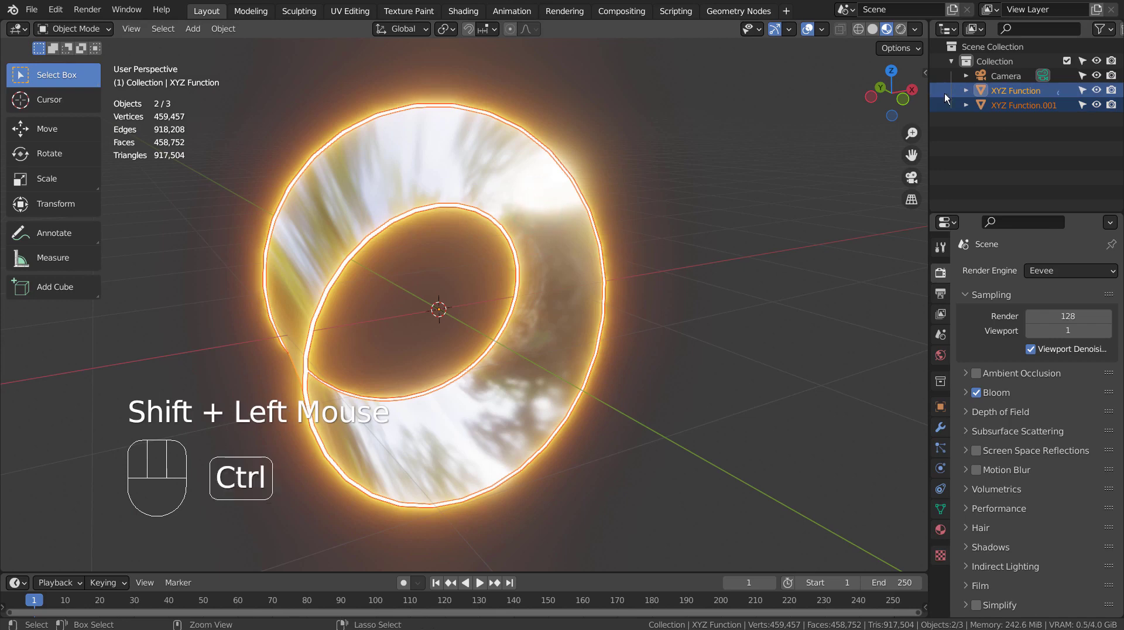
pyautogui.keyDown('ctrl'); pyautogui.moveTo(982, 93); pyautogui.dragTo(984, 105); pyautogui.keyUp('ctrl')
pyautogui.keyDown('shift'); pyautogui.click(468, 433); pyautogui.keyUp('shift')
pyautogui.hotkey('ctrl', 'j')
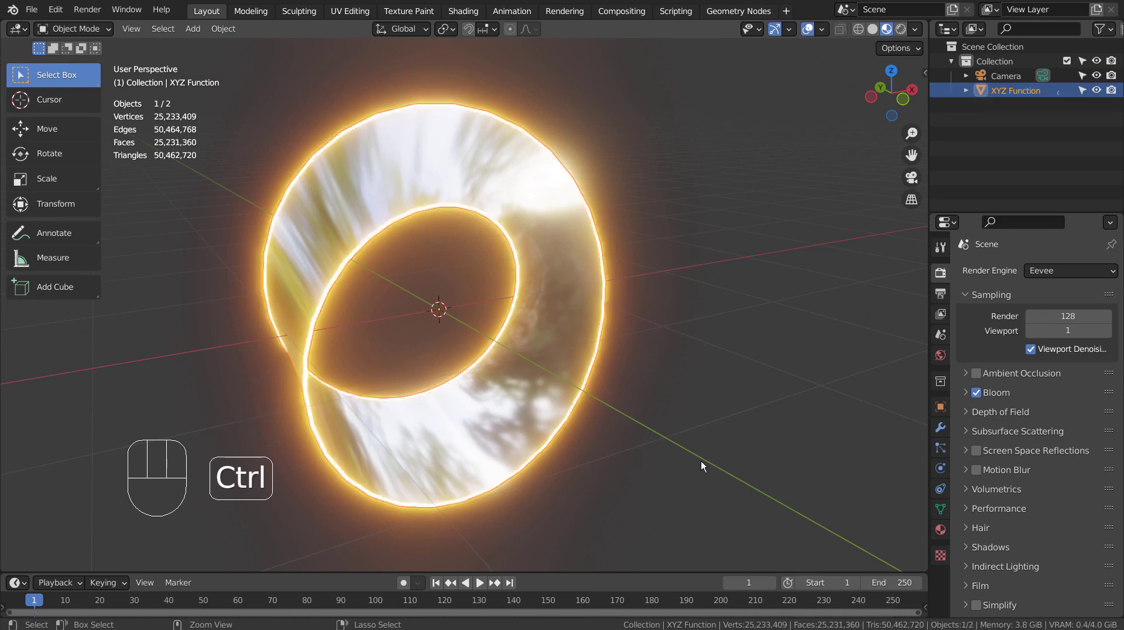
pyautogui.click(620, 460)
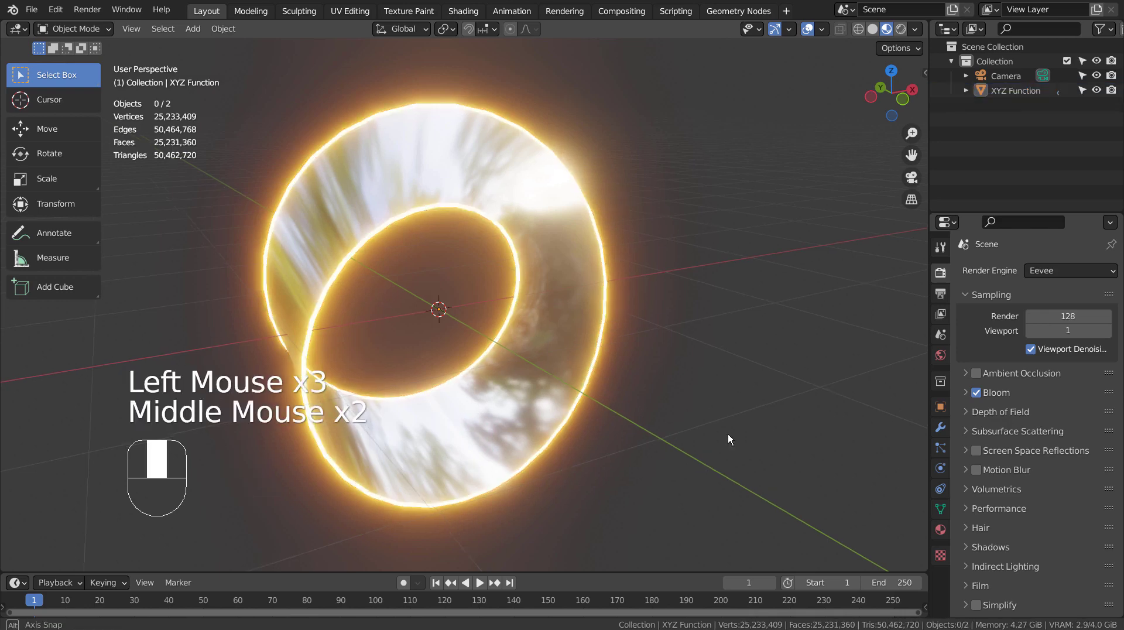
pyautogui.moveTo(556, 463); pyautogui.dragTo(692, 436, button='middle')
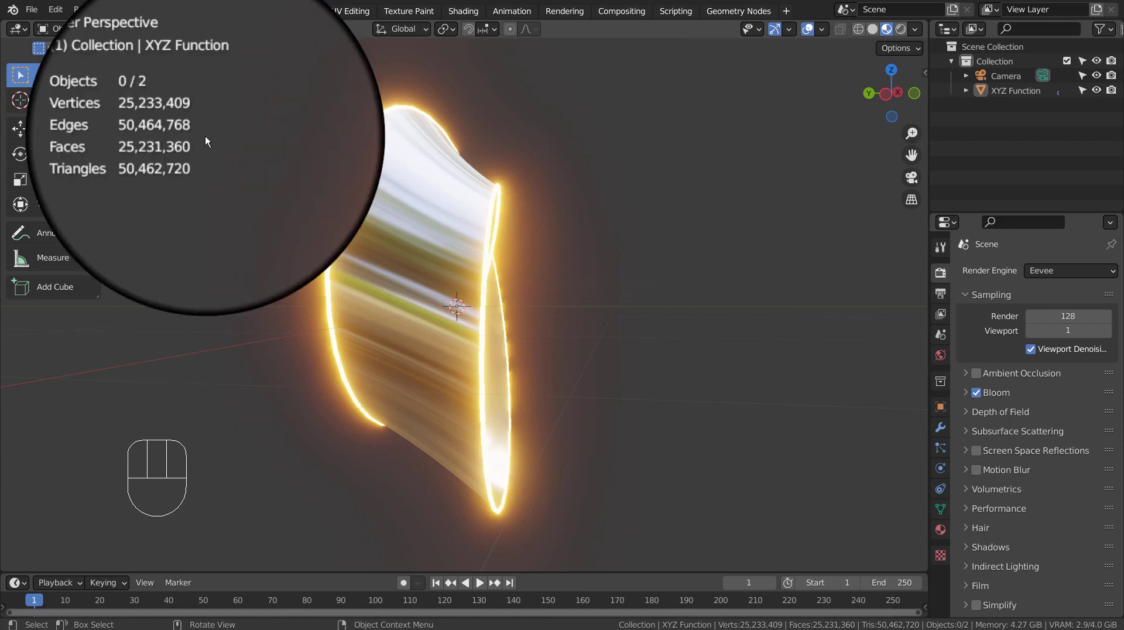
pyautogui.press('ctrl')
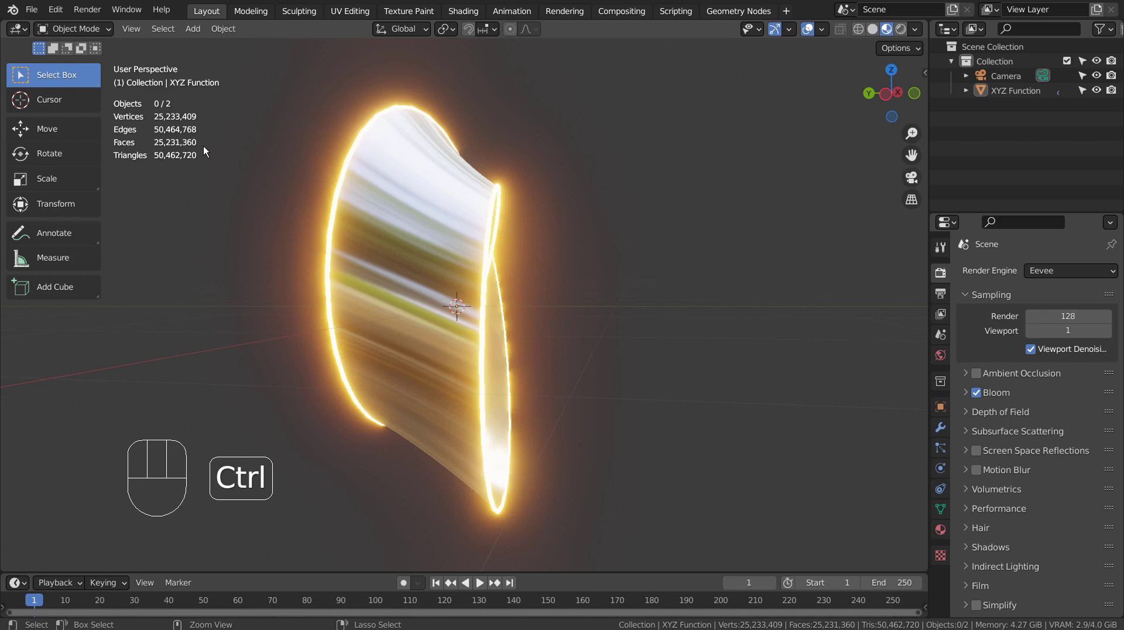
# Undo the join with Ctrl+Z, separating XYZ Function and XYZ Function.001 again.
pyautogui.hotkey('ctrl', 'z')
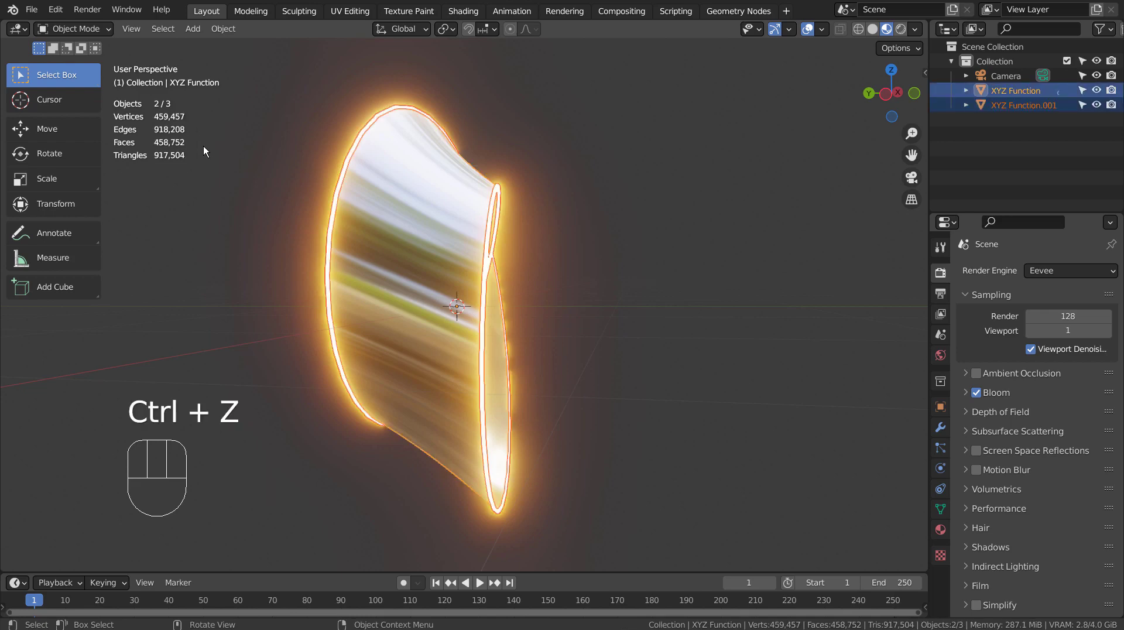